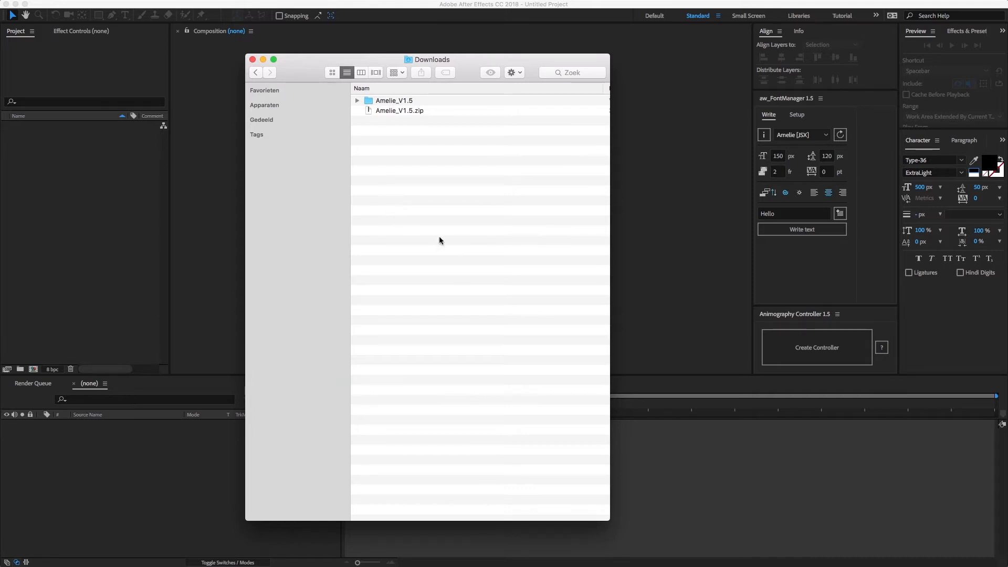
Expand the Amelie_V1.5 folder, its JSX subfolder and the nested Amelie folder in Downloads.
left_click(358, 101)
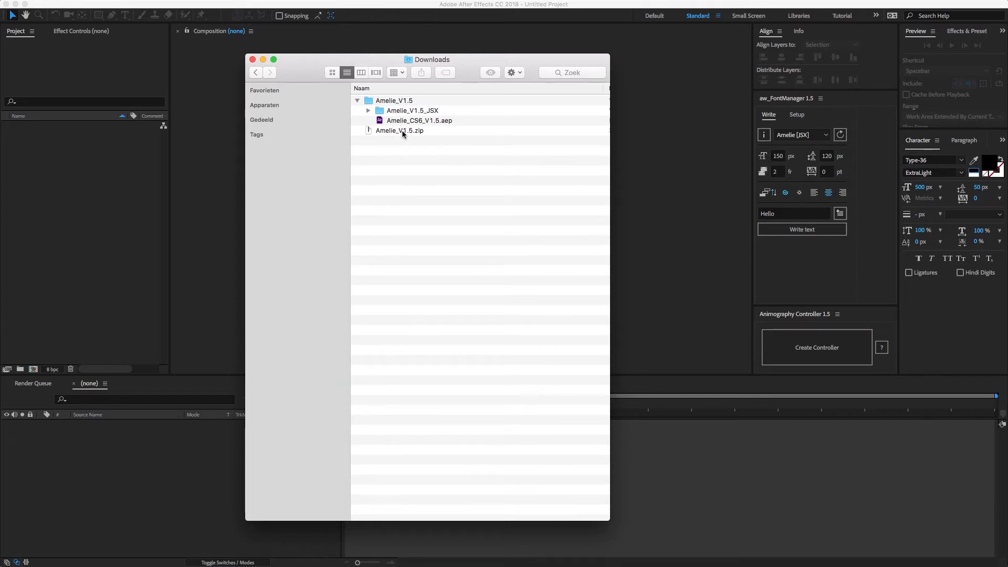
left_click(410, 121)
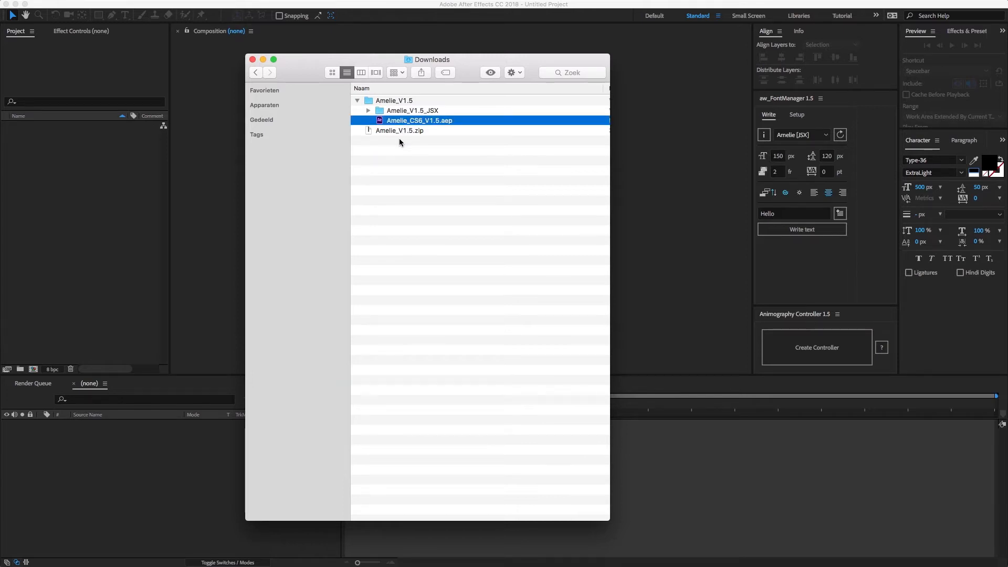
left_click(368, 111)
left_click(378, 121)
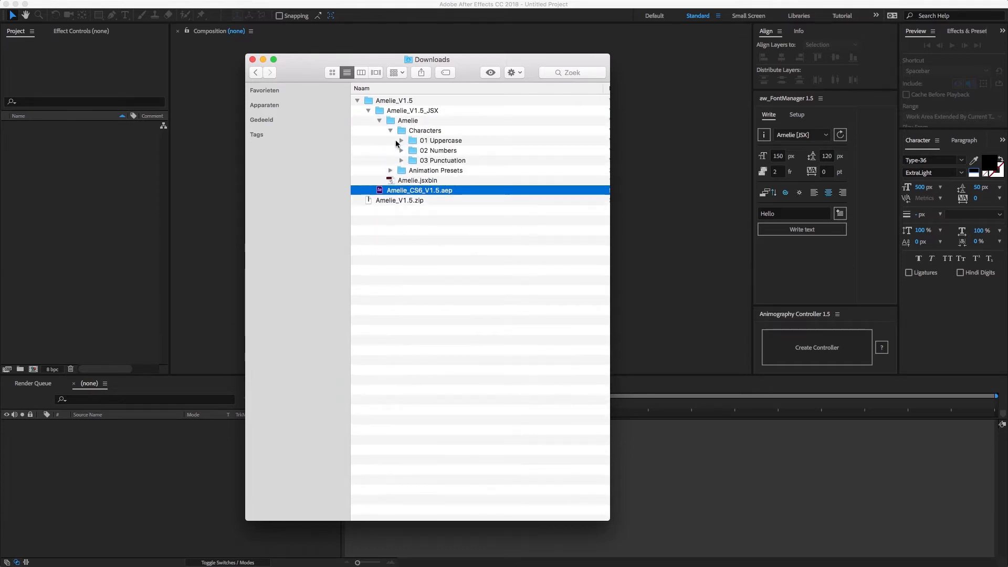
Reveal the uppercase character script files, then collapse the JSX folder again.
left_click(401, 140)
left_click(368, 112)
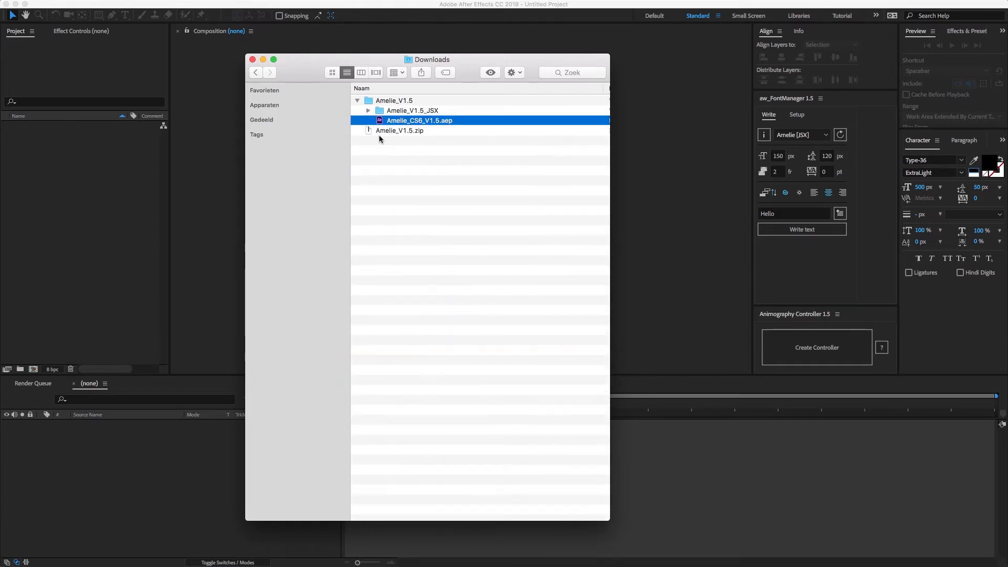
left_click(404, 147)
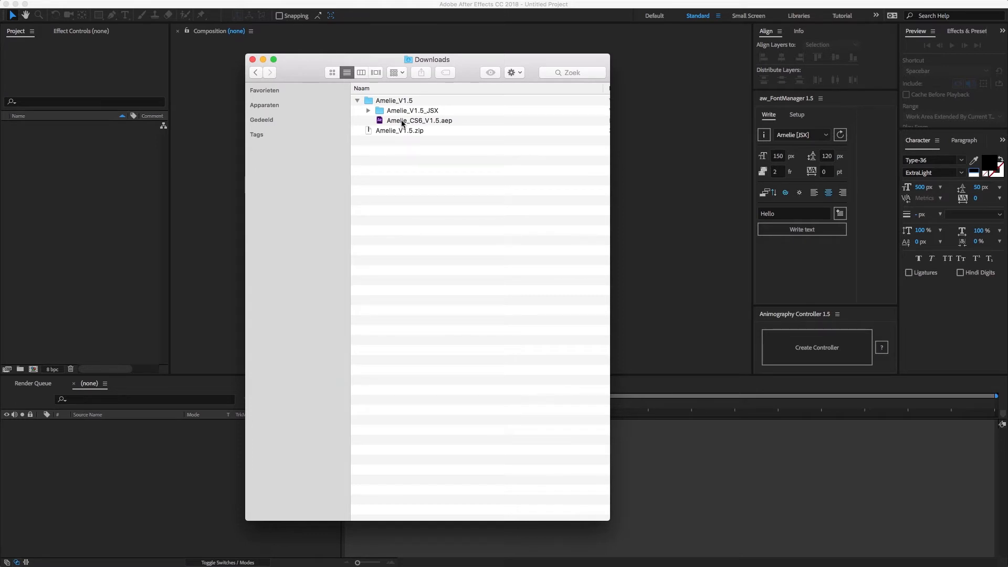
Open Amelie_CS6_V1.5.aep in After Effects and accept the older-version conversion notice.
double_click(403, 121)
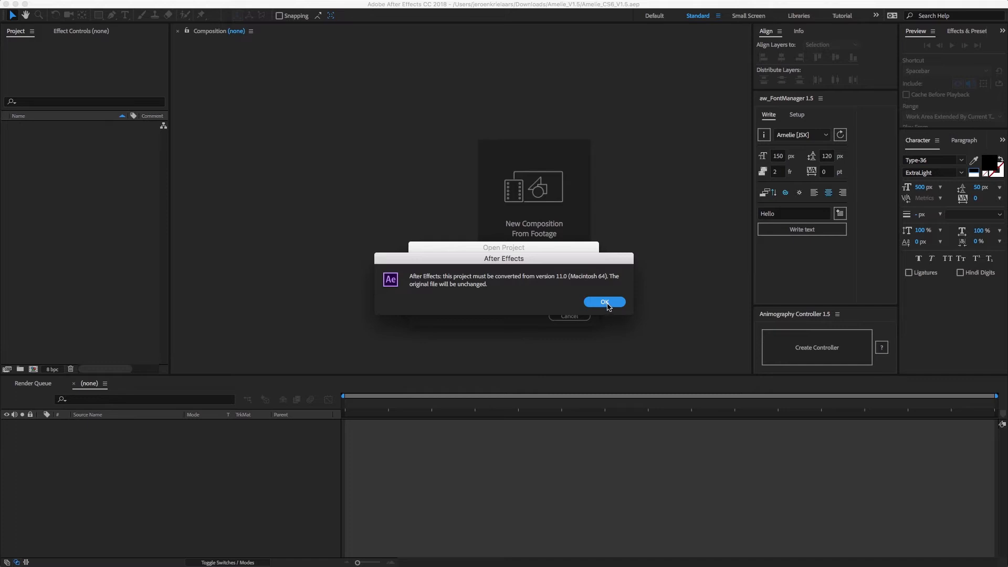
left_click(608, 303)
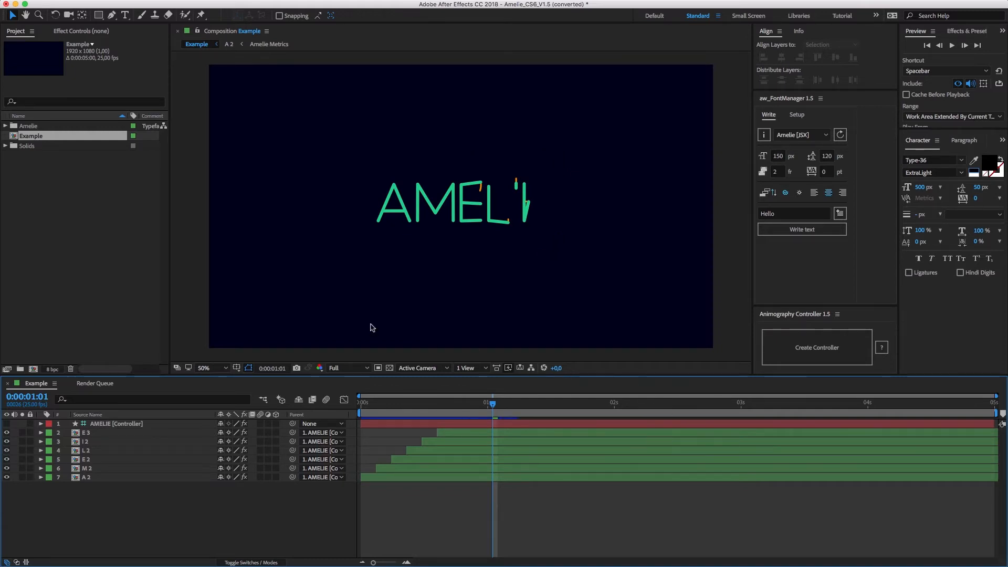
Expand Amelie > 01 Uppercase and play the letter A composition's animation.
left_click(4, 126)
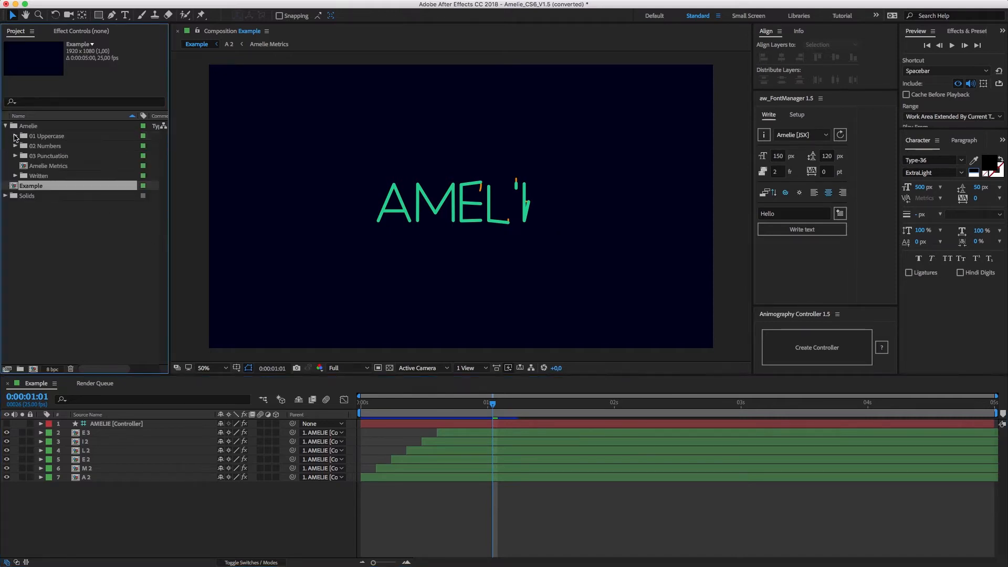
left_click(15, 137)
mouse_move(165, 153)
left_mouse_down()
mouse_move(168, 205)
mouse_move(165, 147)
left_mouse_up()
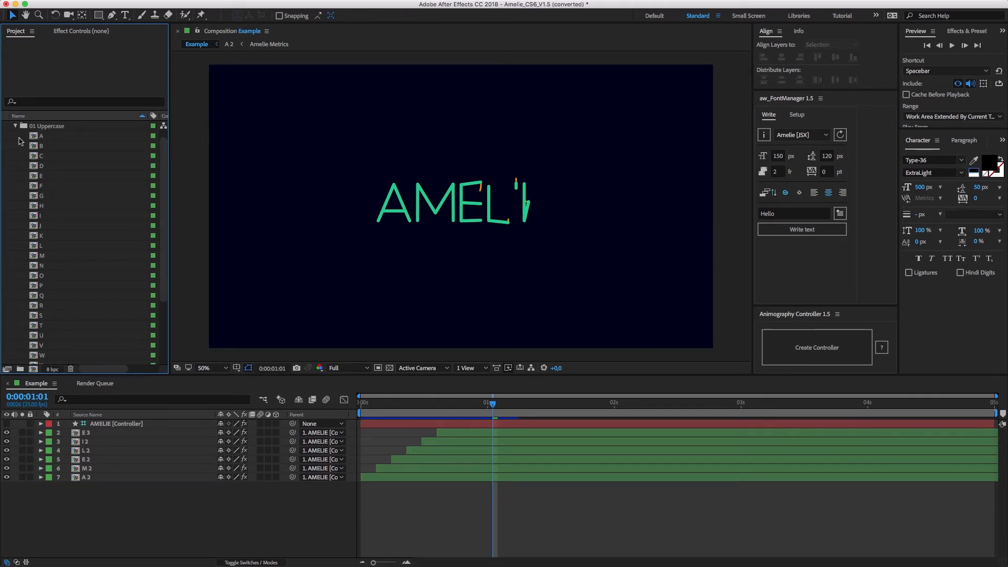
double_click(41, 136)
key("space")
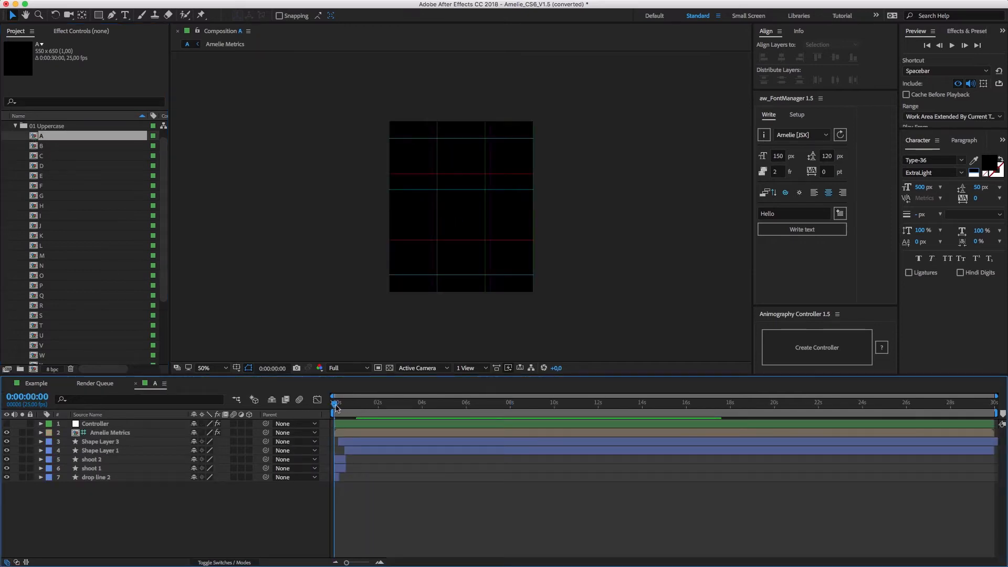
Inspect the A layer's Controller line width and colour settings, then return to Example.
left_click(41, 423)
left_click(59, 442)
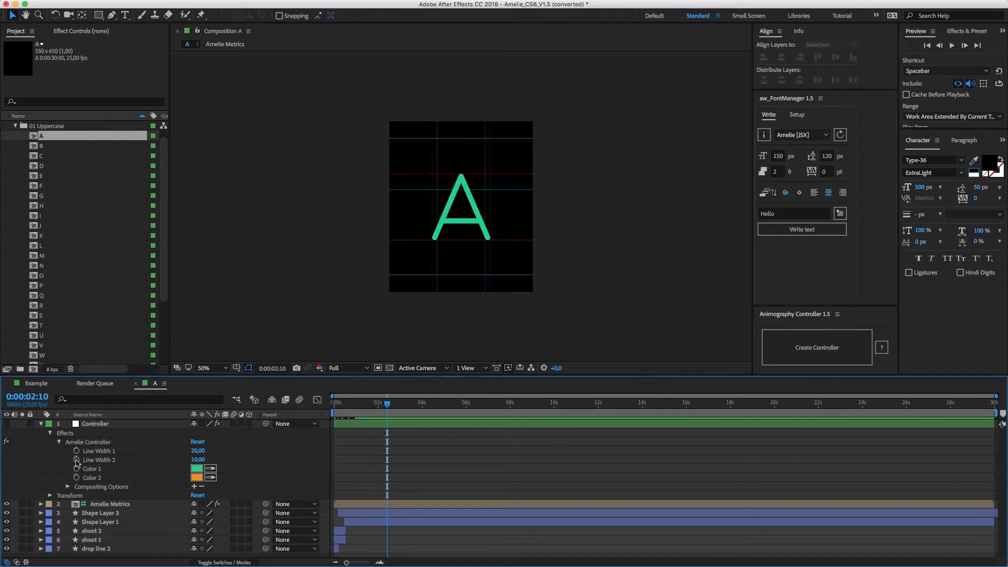
left_click(41, 423)
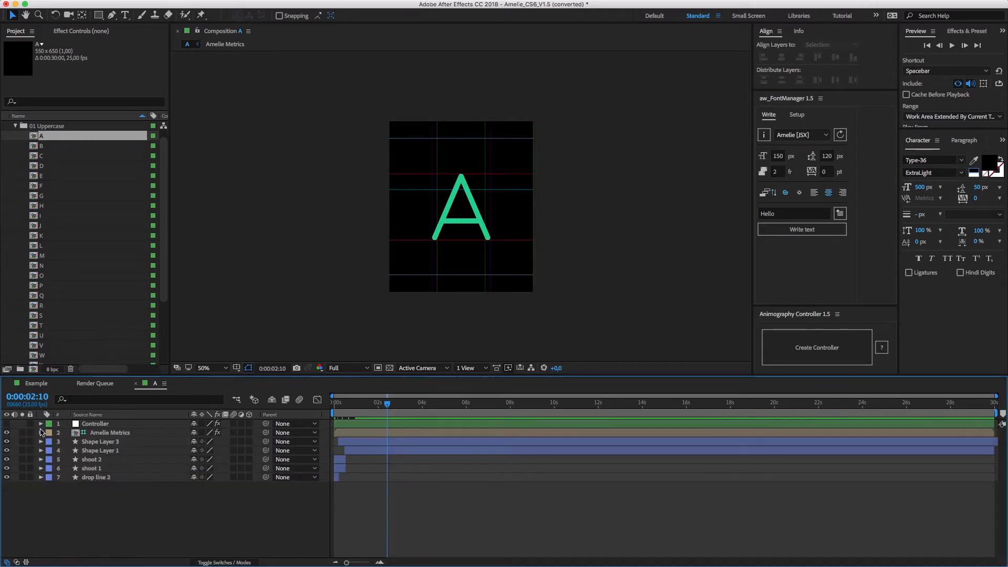
left_click(95, 383)
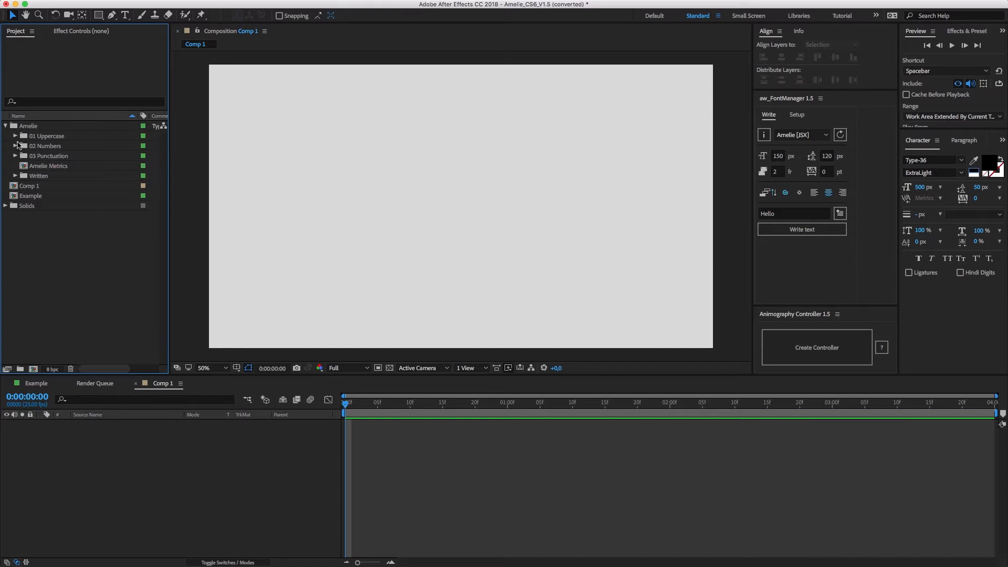
Drag the H, E, L and O letter compositions from 01 Uppercase into Comp 1 as layers.
left_click(14, 136)
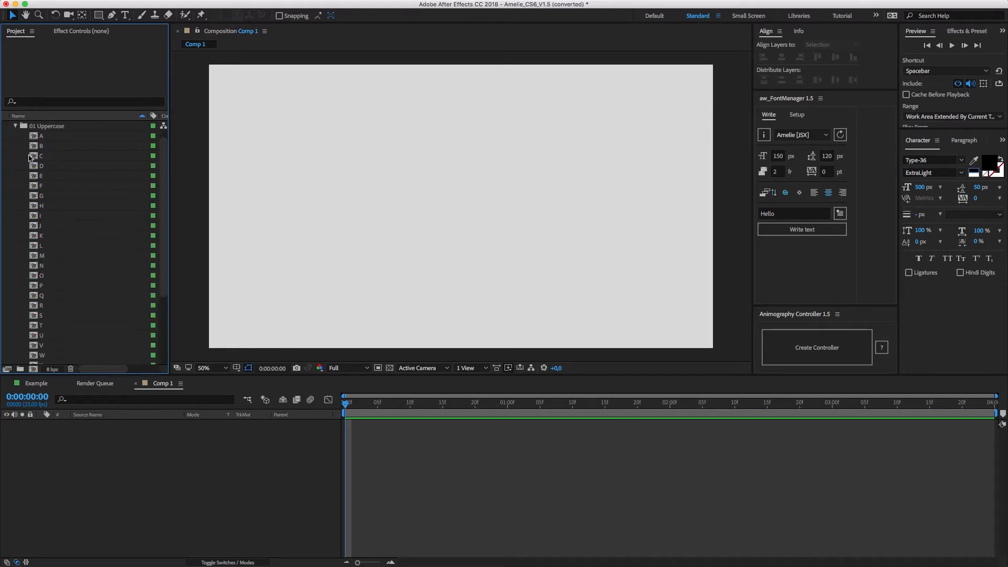
left_click(86, 206)
left_click(86, 175, "super")
left_click(87, 245, "super")
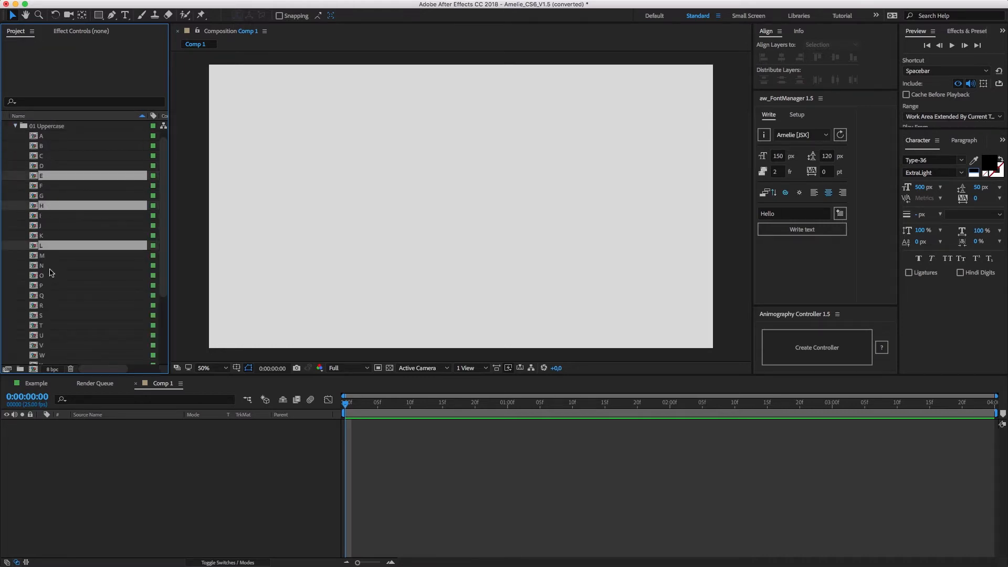
left_click(87, 275, "super")
left_click_drag(87, 275, 97, 461)
left_click(111, 472)
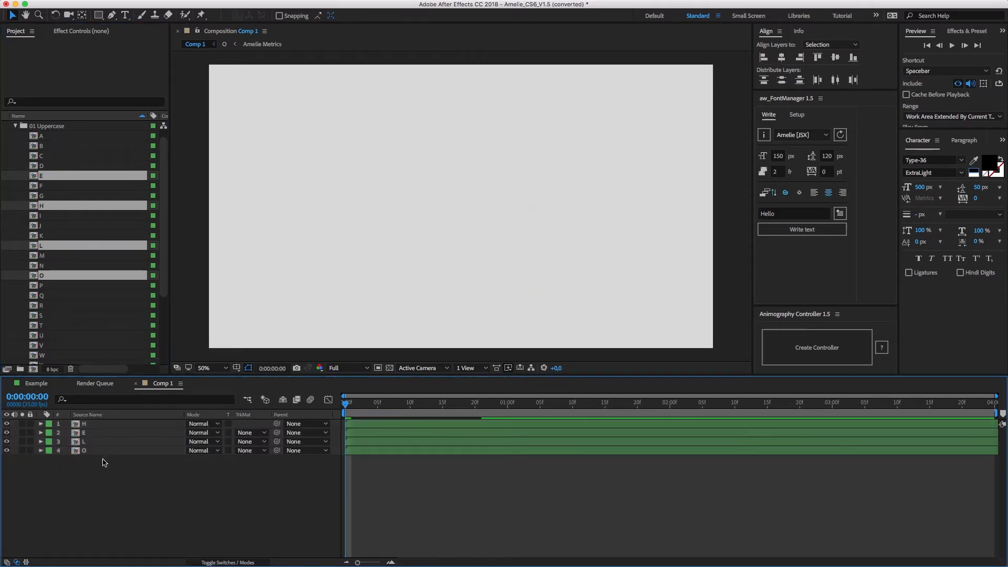
Duplicate the L layer for a second L and play the five overlapping letters.
left_click(99, 441)
key("super+d")
left_click(179, 498)
key("space")
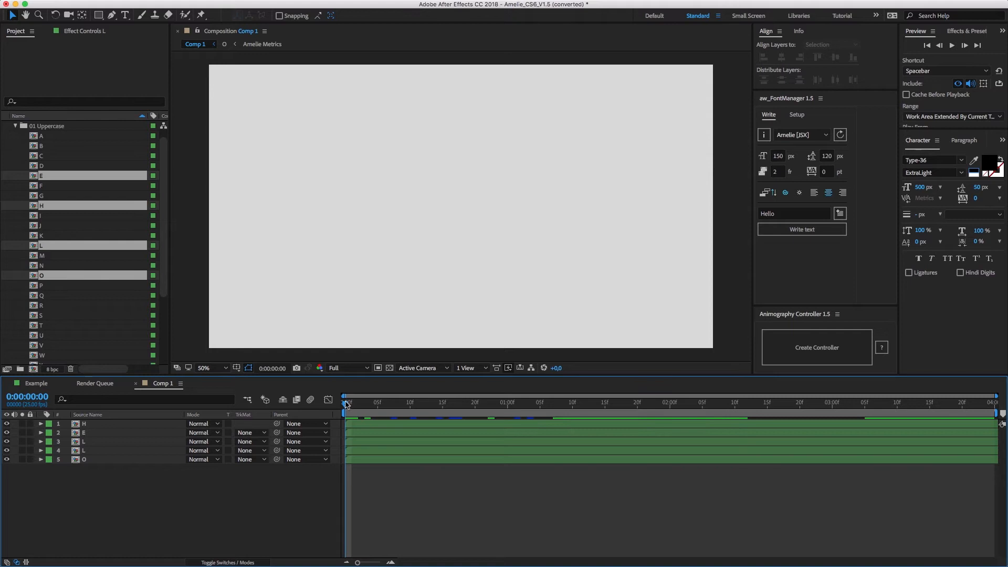
Reveal the Position property of all five letter layers.
left_click(156, 424)
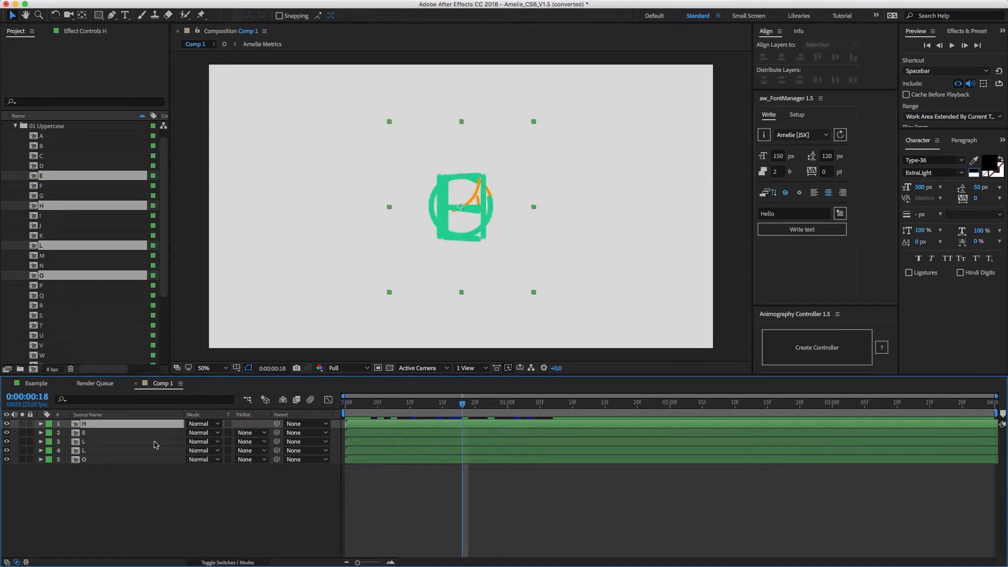
left_click(156, 458, "shift")
left_click(624, 403)
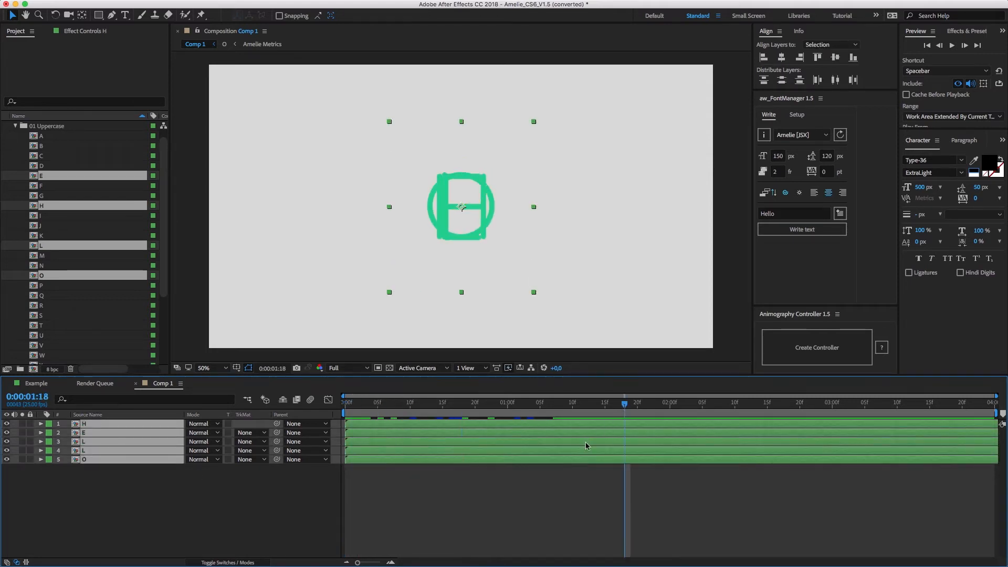
key("alt+p")
left_click(180, 520)
Scrub the letters' X positions so they sit side by side spelling HELLO, then select all layers.
mouse_move(201, 432)
left_mouse_down()
mouse_move(164, 433)
mouse_move(221, 469)
mouse_move(331, 486)
left_mouse_up()
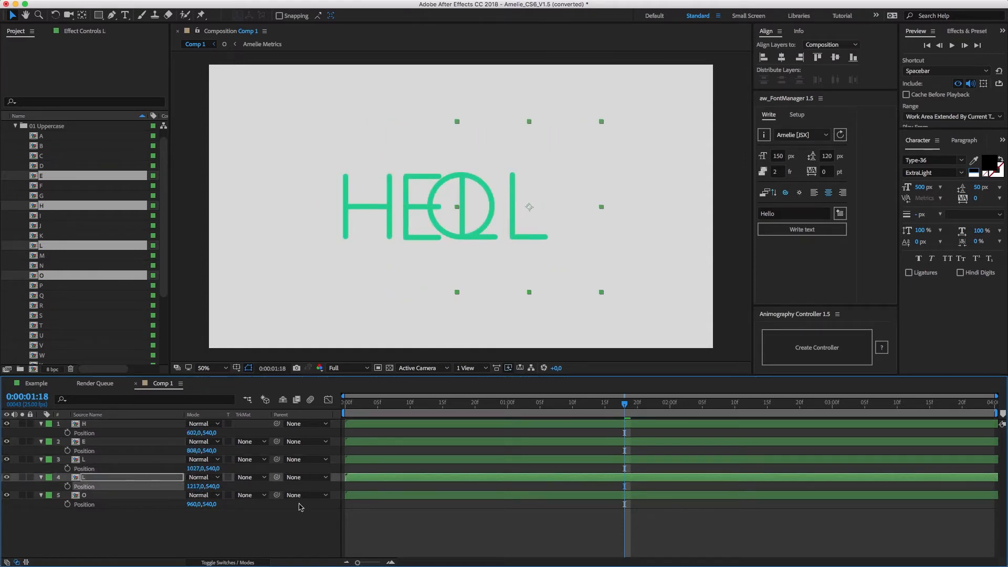
left_click_drag(200, 504, 438, 506)
left_click(135, 478)
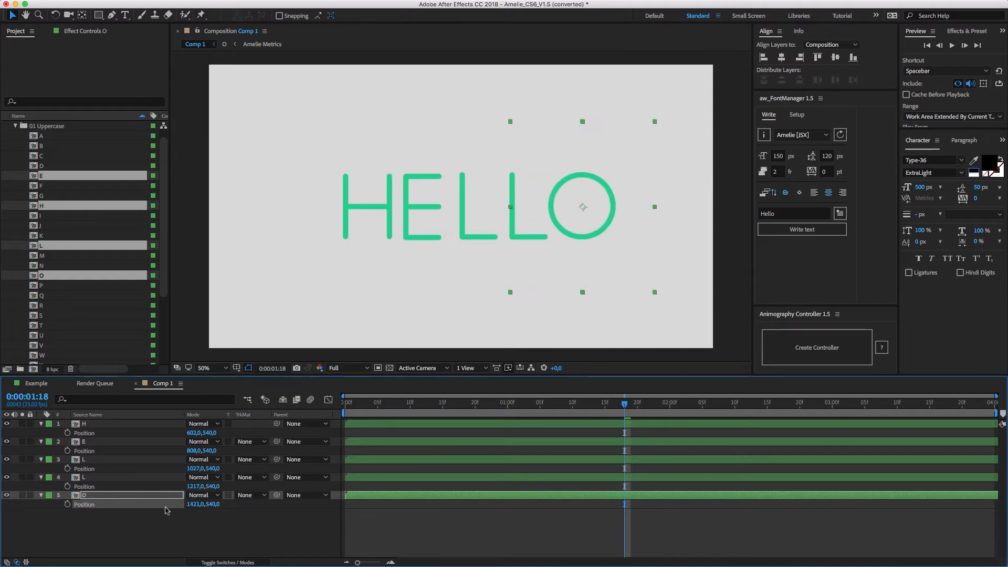
left_click(134, 496, "shift")
left_click(134, 460, "shift")
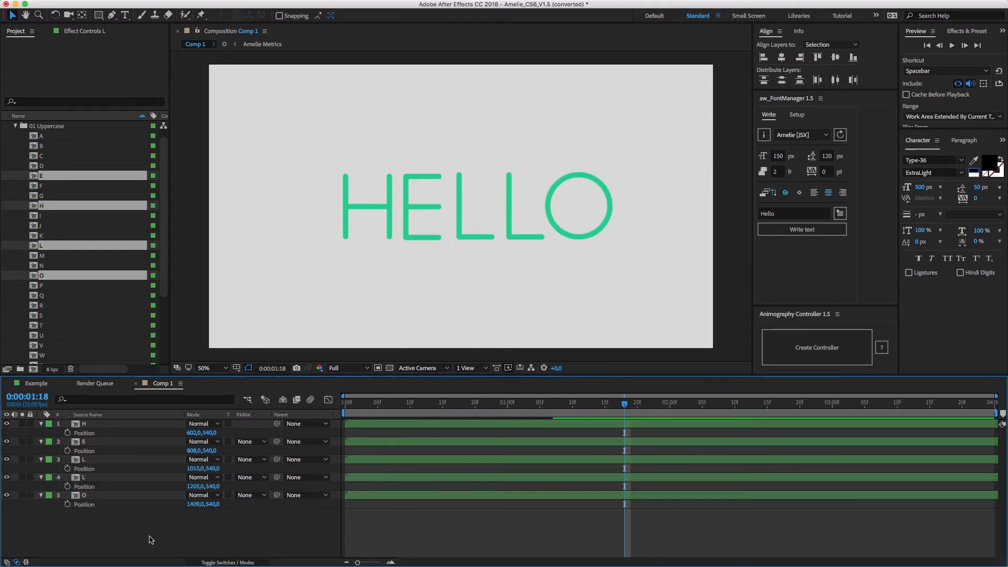
left_click(134, 520)
left_click(86, 428)
left_click(93, 497, "shift")
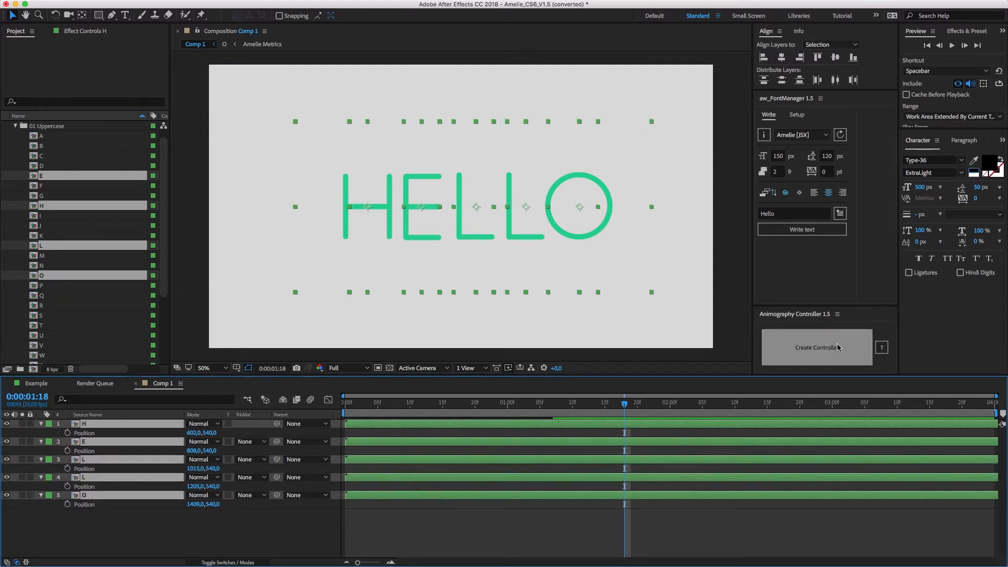
Create a HELLO controller for the five letters via Animography Controller and scale the word down.
left_click(838, 347)
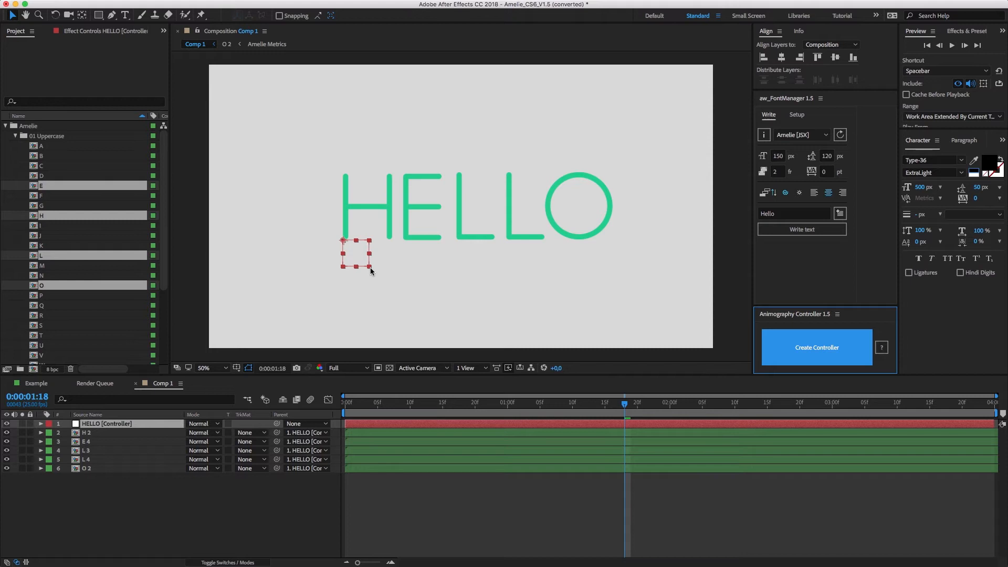
mouse_move(372, 270)
left_mouse_down()
mouse_move(365, 249)
mouse_move(394, 233)
left_mouse_up()
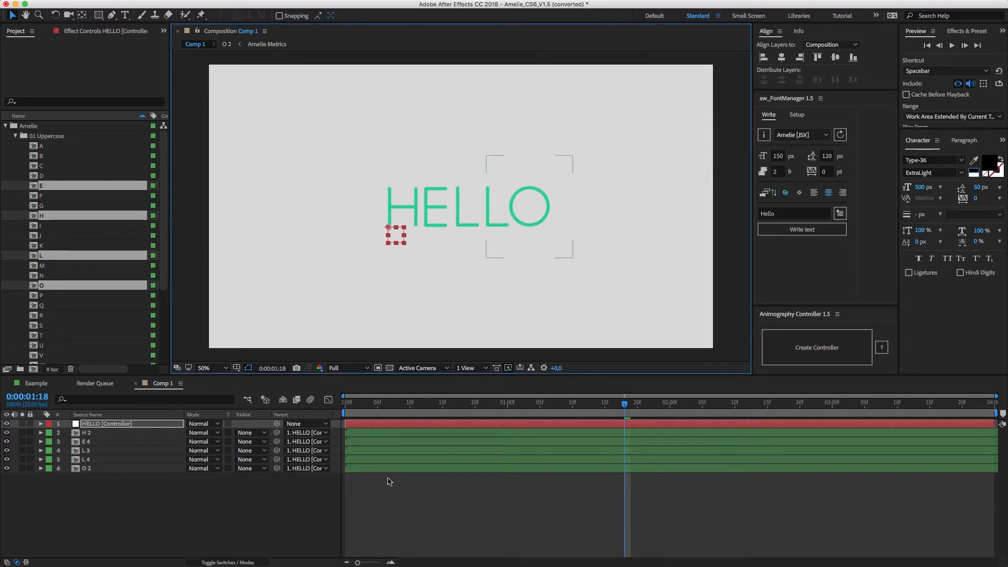
left_click(473, 504)
left_click_drag(624, 403, 346, 403)
left_click(619, 402)
left_click(127, 424)
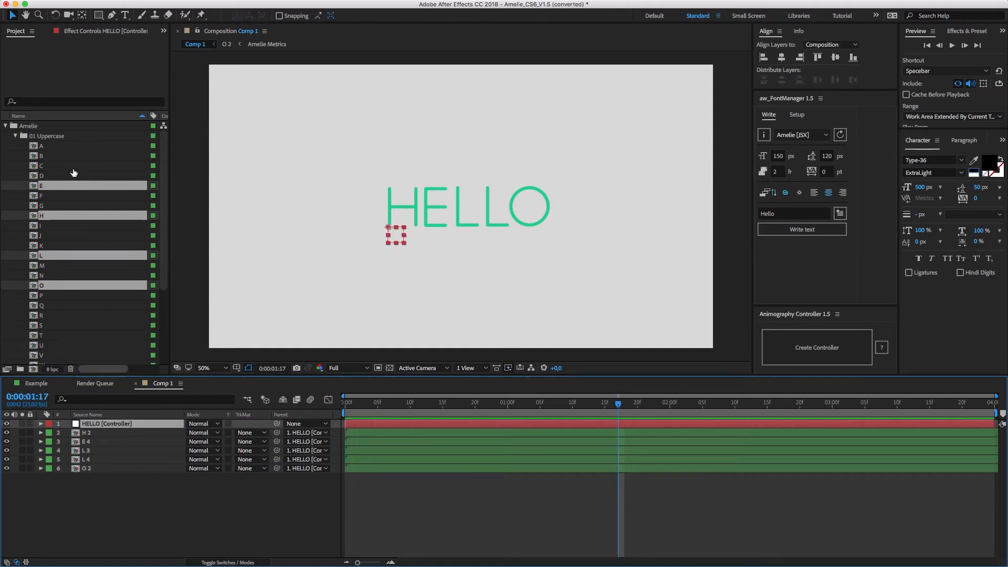
Set the controller's Line Width 1 to 30 and change Color 1 from green to blue.
left_click(95, 30)
left_click(97, 63)
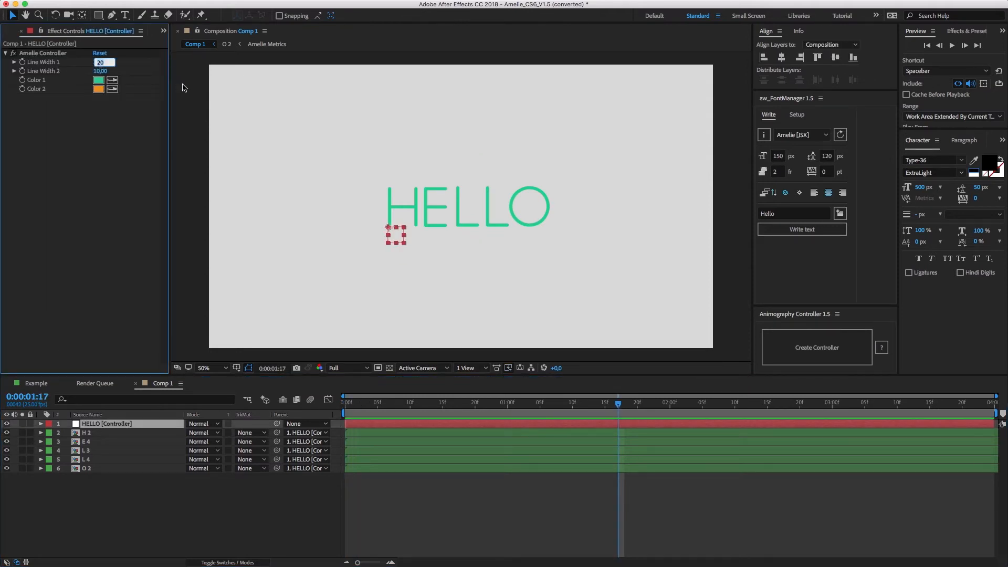
type("30")
key("Return")
left_click(98, 80)
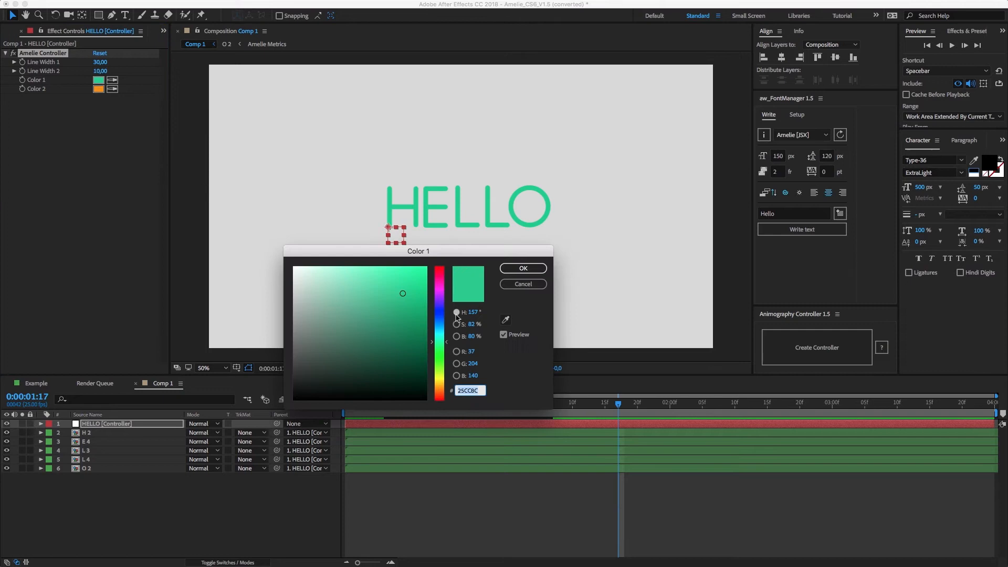
left_click_drag(440, 318, 440, 284)
left_click(523, 268)
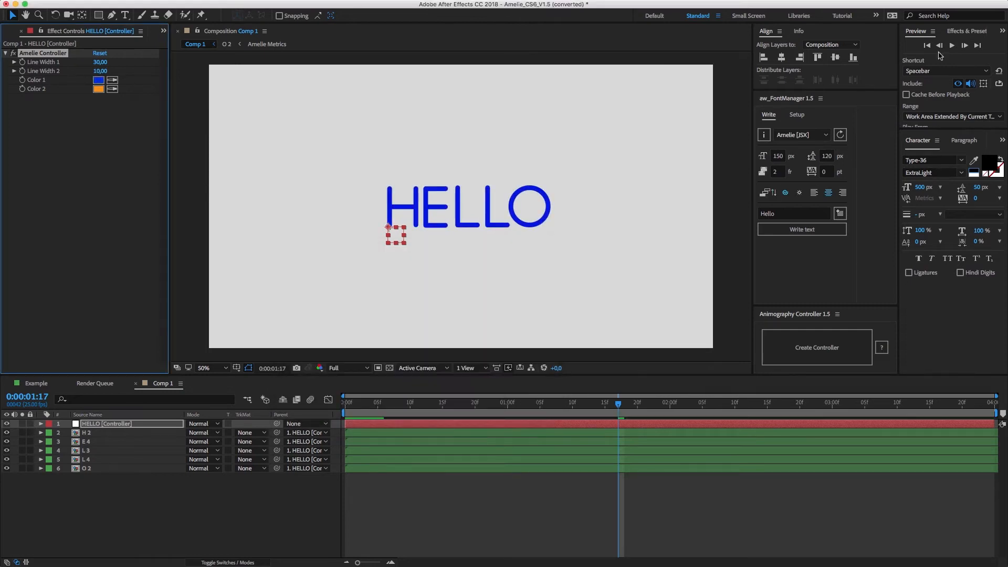
Preview the thicker blue HELLO animation and stop playback.
left_click(951, 45)
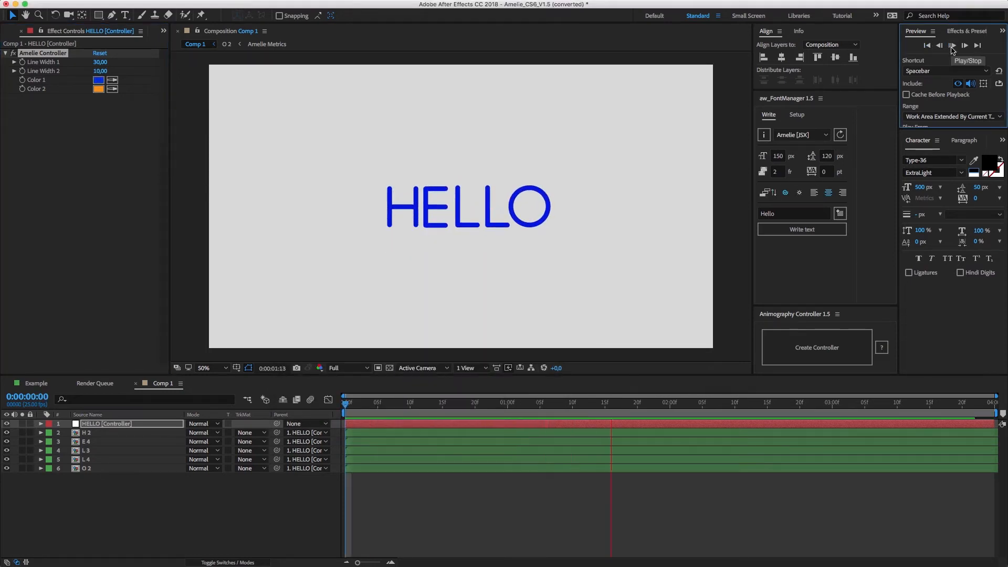
left_click(951, 45)
Trim the E and first L layers' in-points so each starts two frames after the previous letter.
left_click(356, 404)
left_click(356, 441)
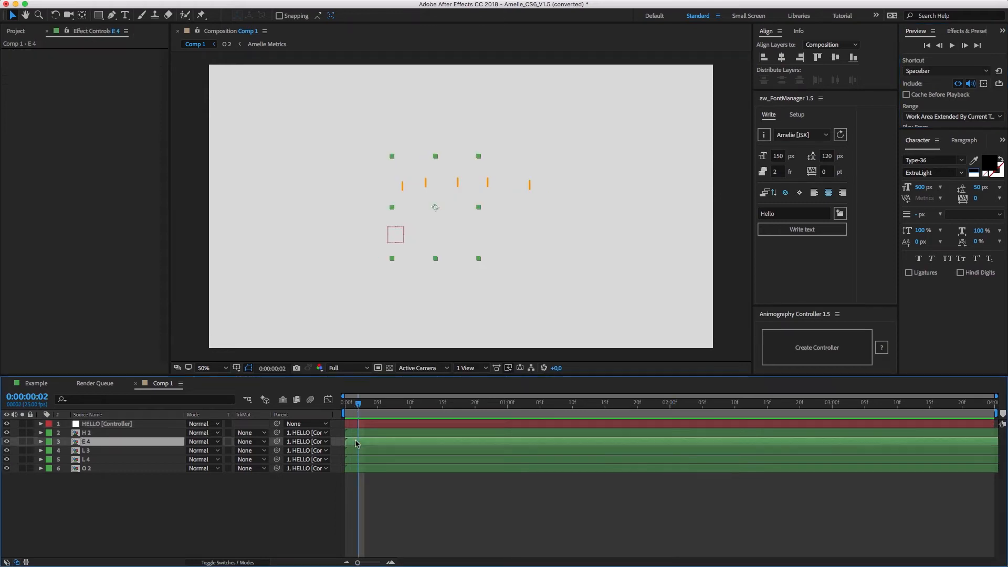
key("Page_Down")
key("Page_Down")
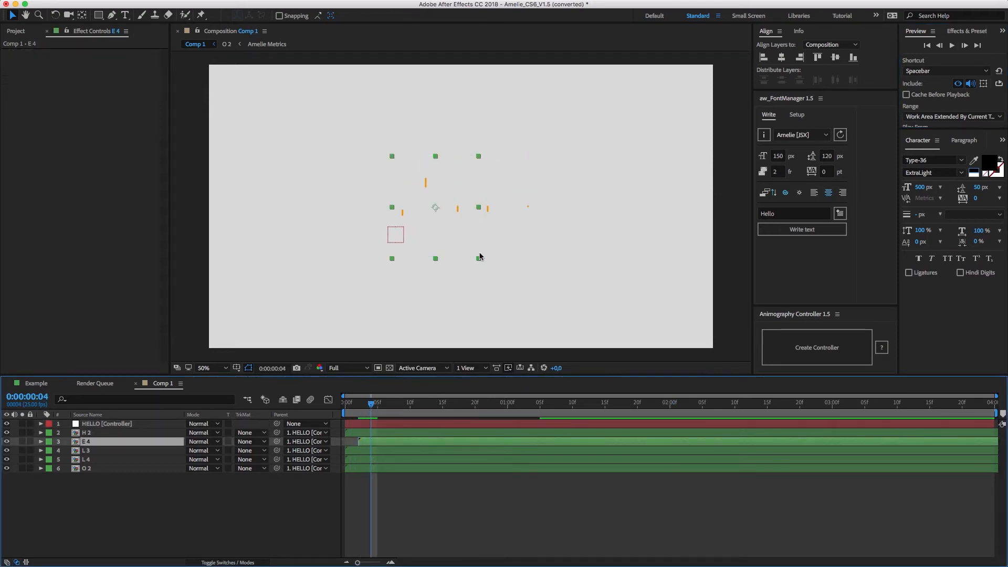
left_click(393, 451)
key("Page_Down")
key("Page_Down")
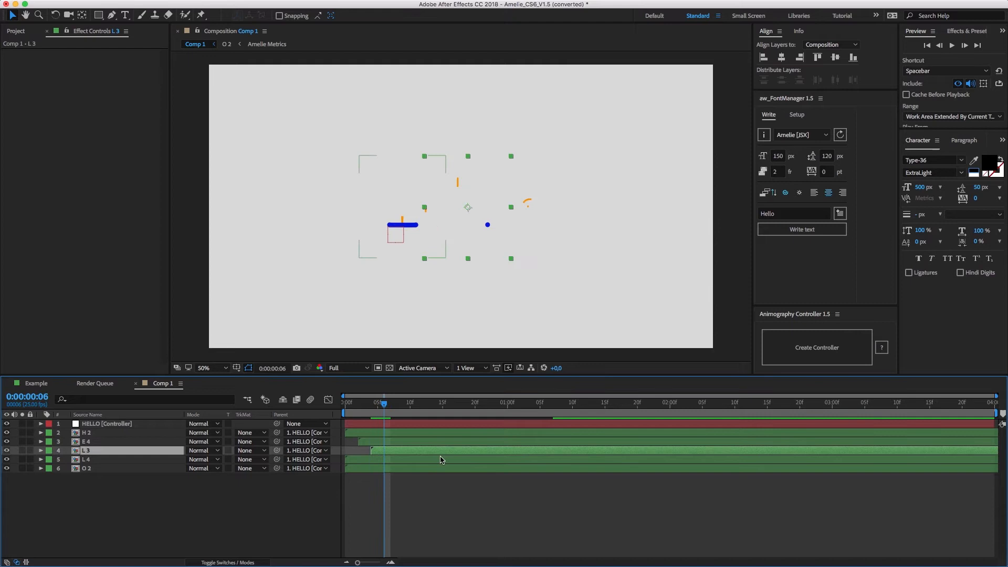
left_click(442, 460)
key("alt+bracketleft")
Stagger the second L and O layers two frames further each, then play the staggered HELLO.
key("Page_Down")
key("Page_Down")
left_click(431, 472)
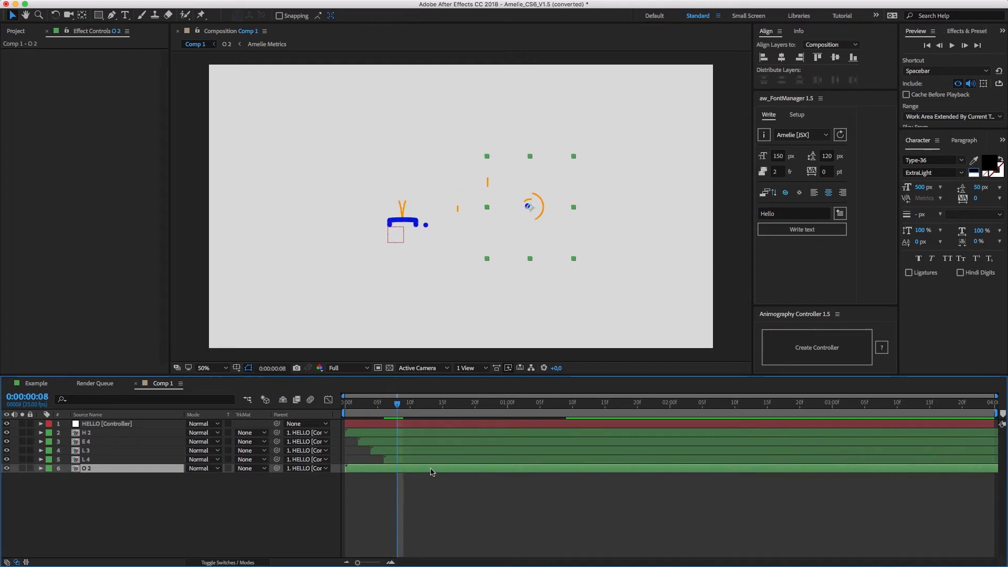
key("alt+bracketleft")
left_click(432, 484)
key("space")
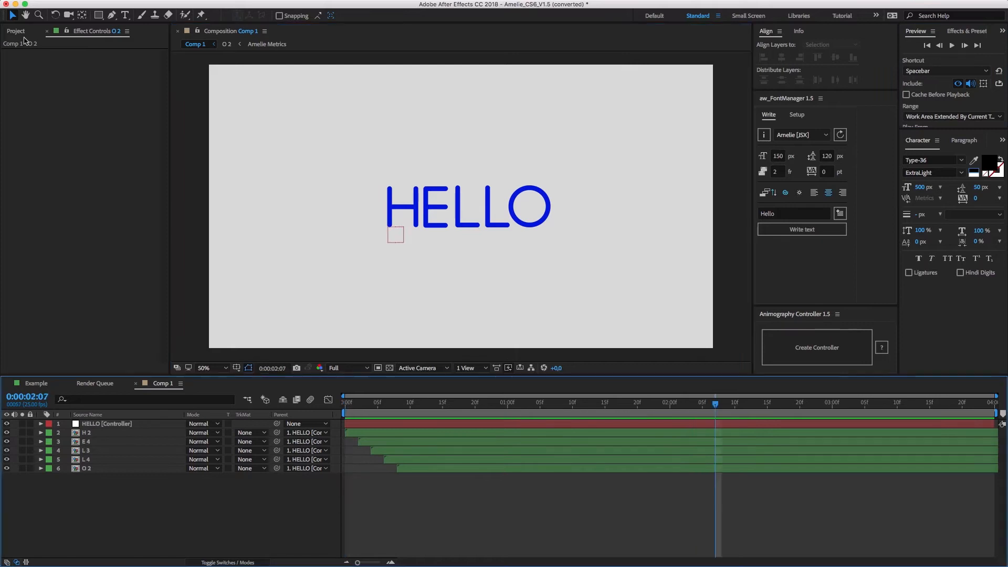
Expand the Written > HELLO folder in the Project panel to see the generated letter comps.
left_click(17, 31)
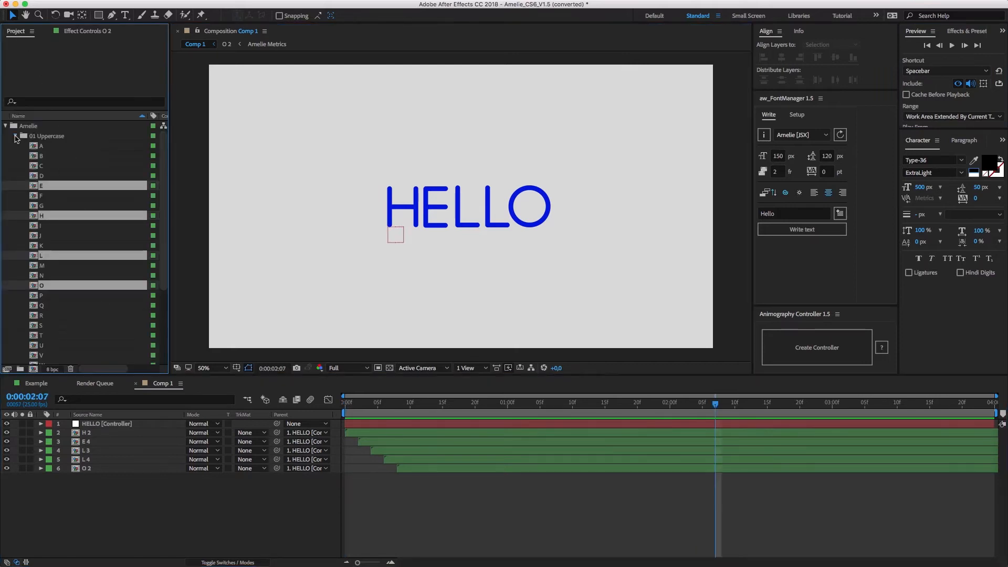
left_click(16, 137)
left_click(16, 178)
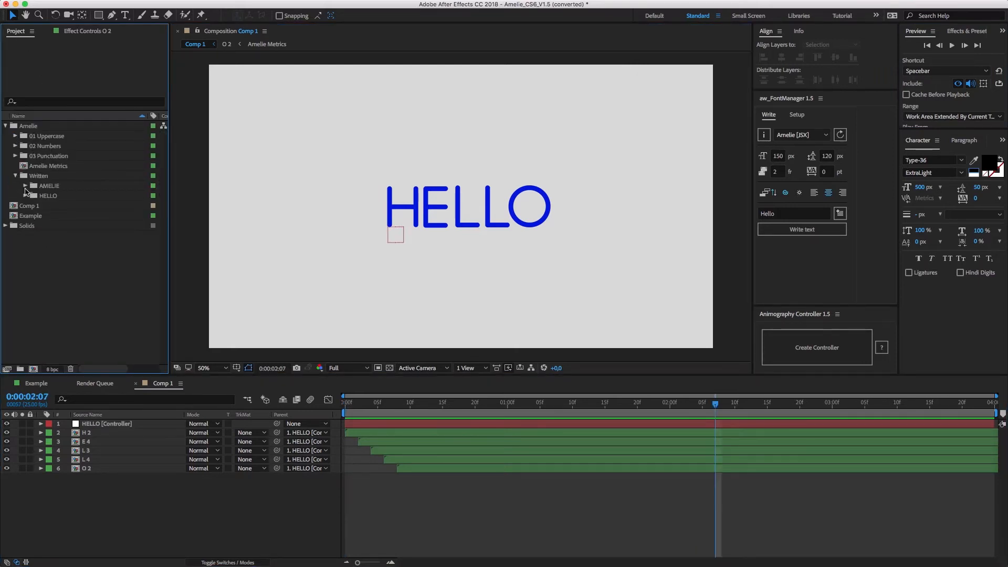
left_click(25, 196)
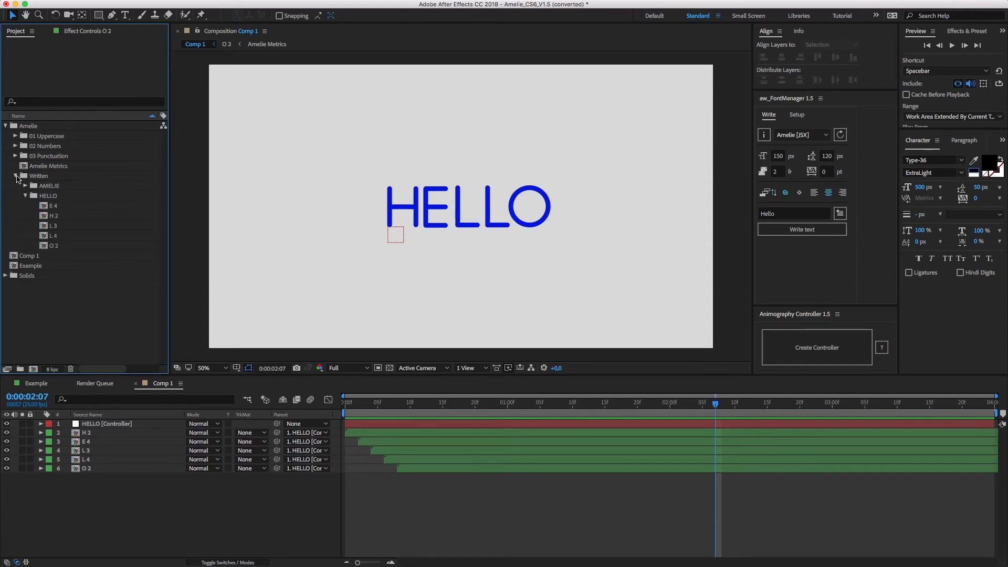
Collapse the Written folder and look over the 02 Numbers and 03 Punctuation folders.
left_click(16, 176)
left_click(45, 145)
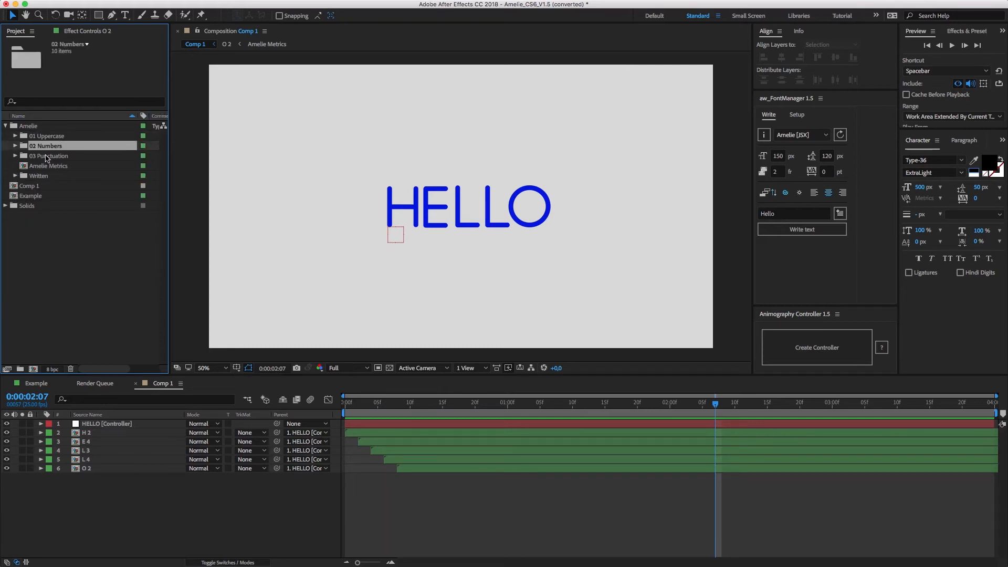
left_click(45, 156)
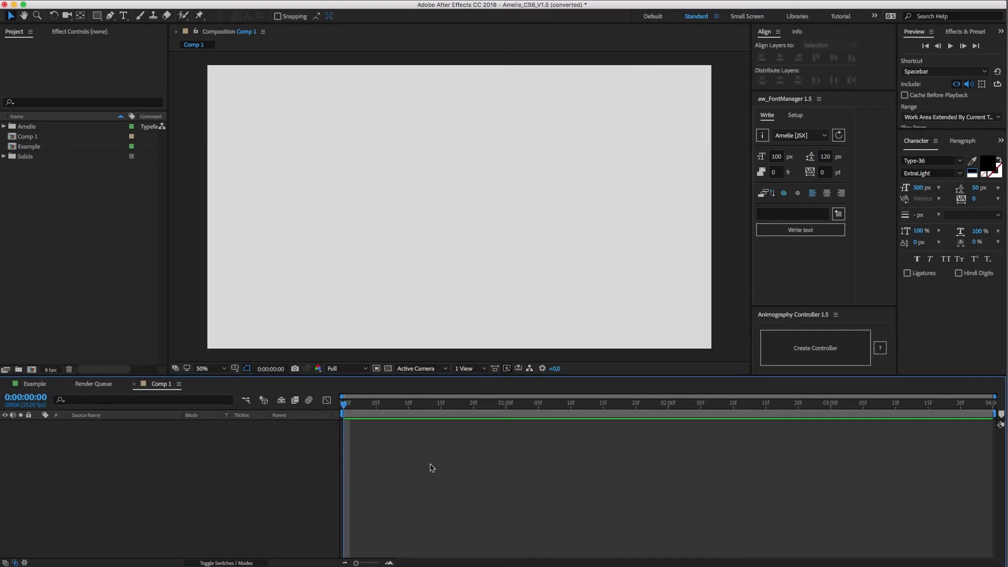
Choose the plain Amelie font in aw_FontManager and enter the text Hello.
left_click(829, 141)
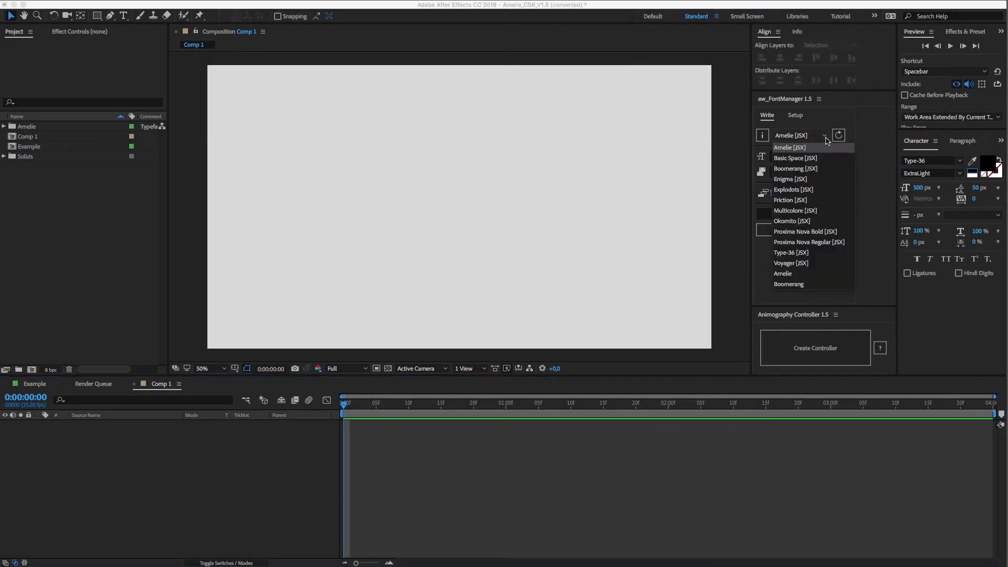
left_click(784, 273)
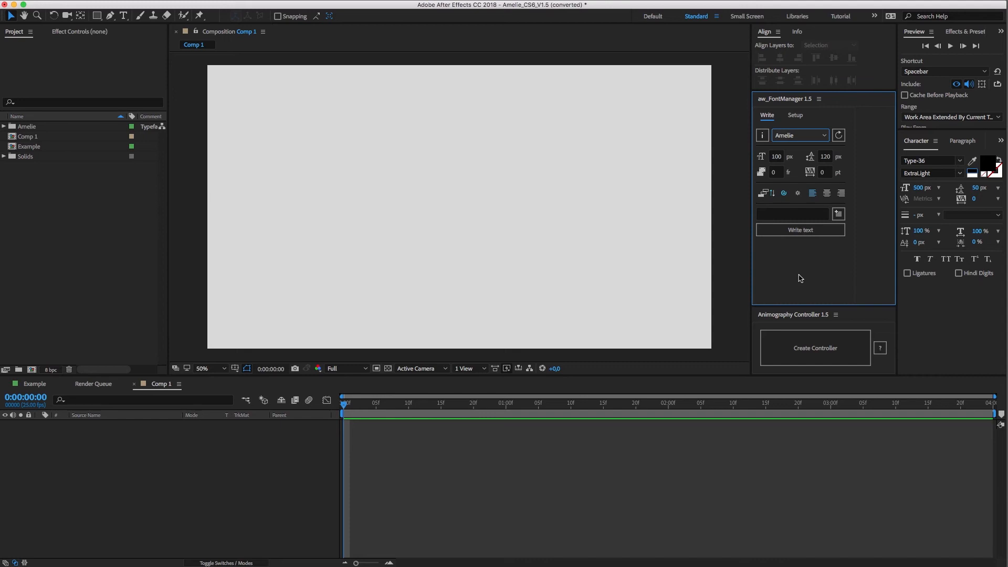
left_click(785, 215)
type("Hello")
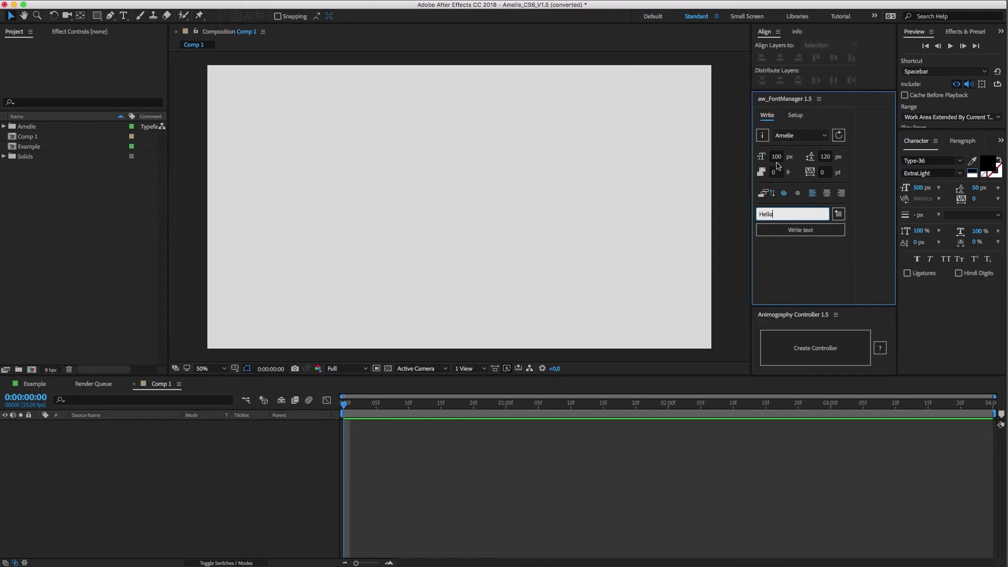
Set size 150, fr 2 and centre alignment, then write the Hello text layers into Comp 1.
left_click(777, 157)
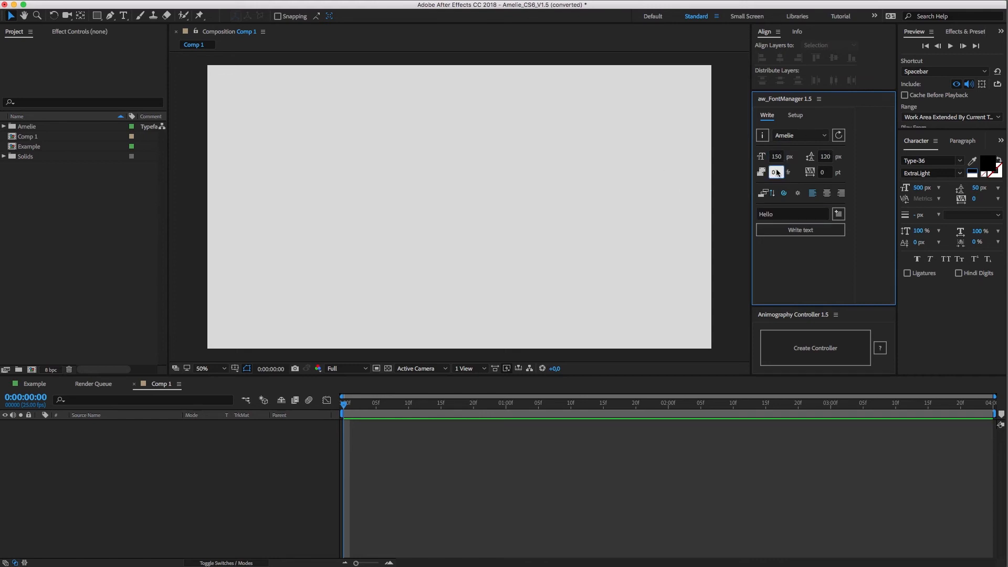
left_click(775, 171)
type("2")
left_click(826, 192)
left_click(797, 231)
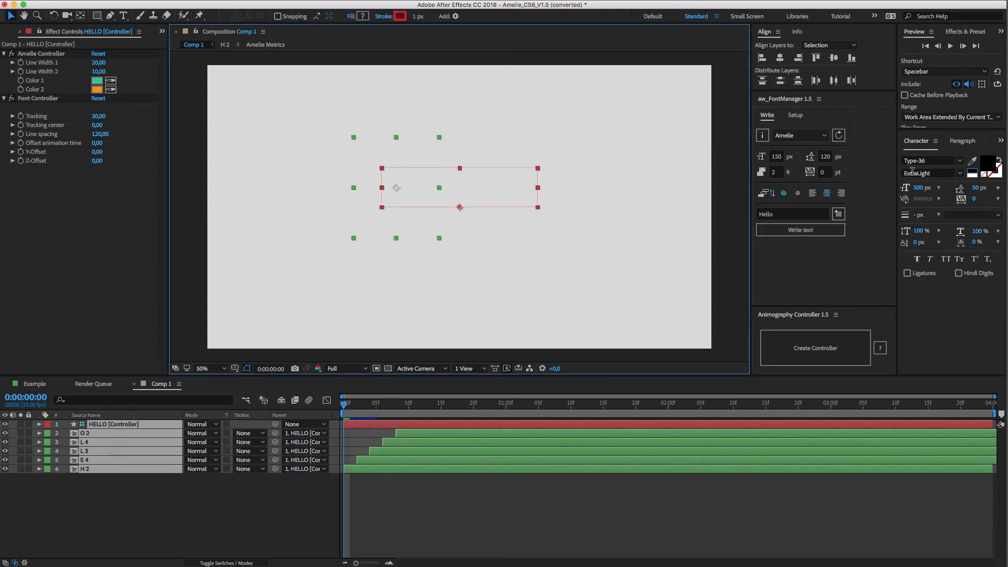
Play the HELLO write-on preview, stop once fully drawn at 0:00:01:12, and deselect the O layer.
left_click(949, 46)
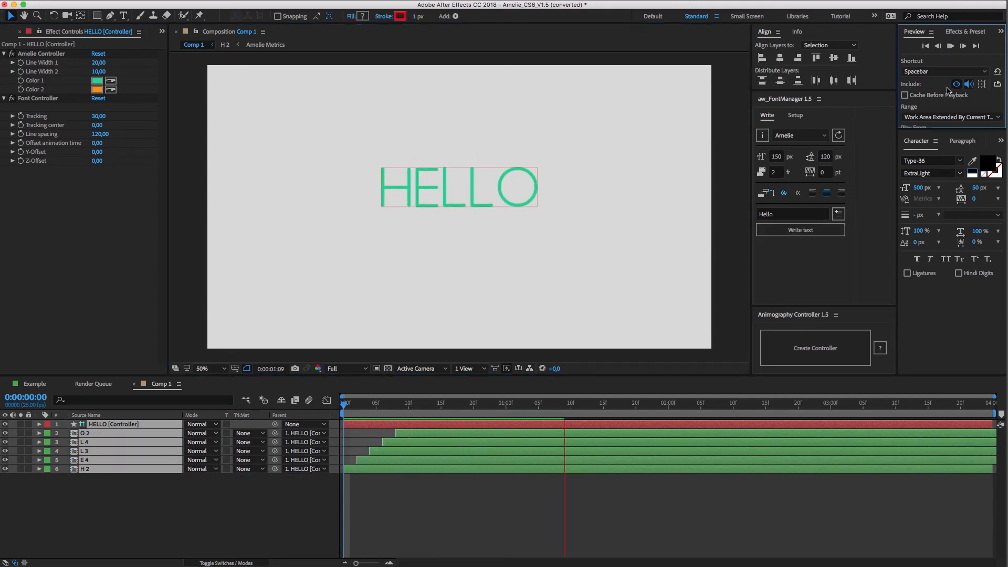
key("space")
left_click(119, 433)
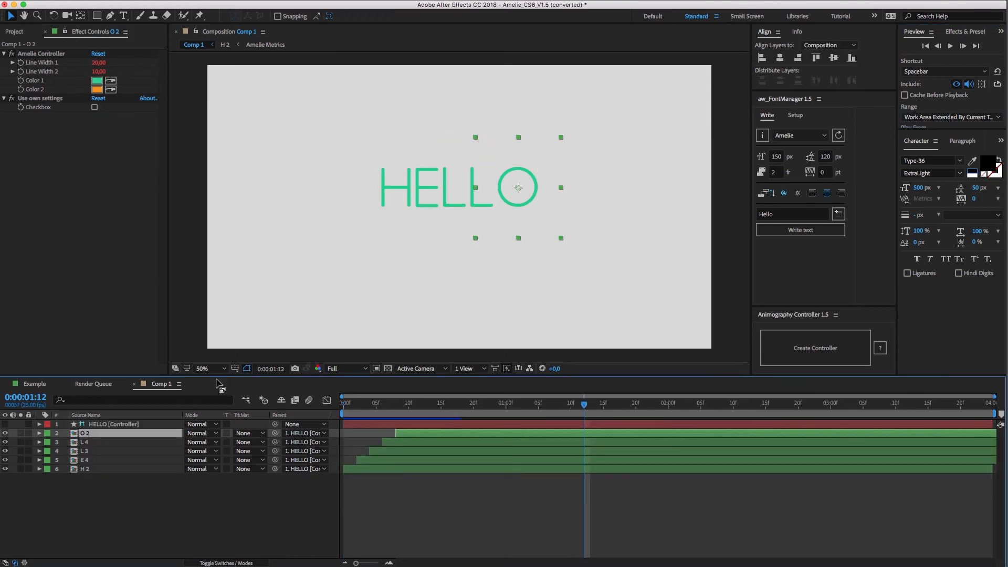
key("Left")
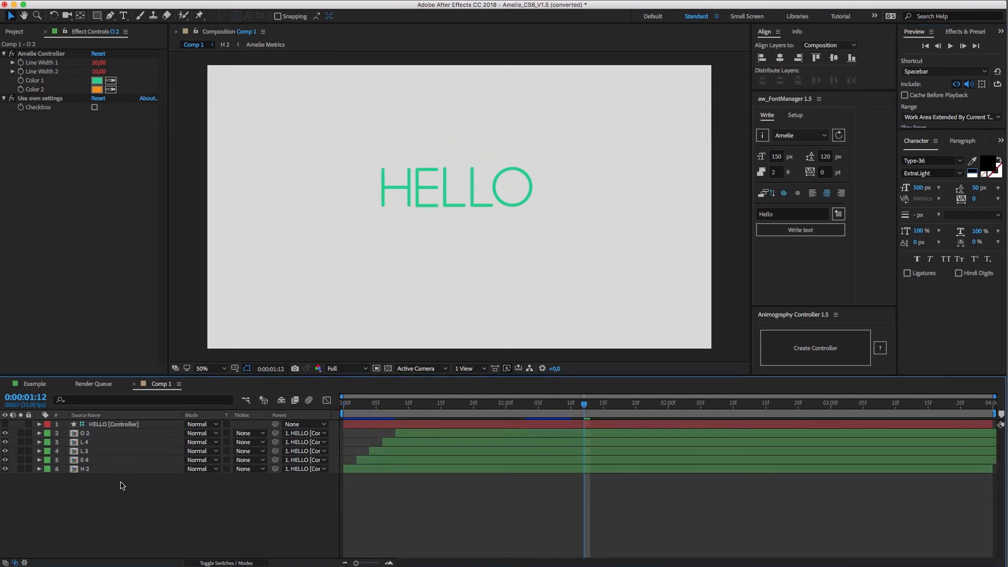
Set the HELLO controller's Line Width 1 to 40 for thicker strokes.
left_click(119, 423)
left_click(98, 62)
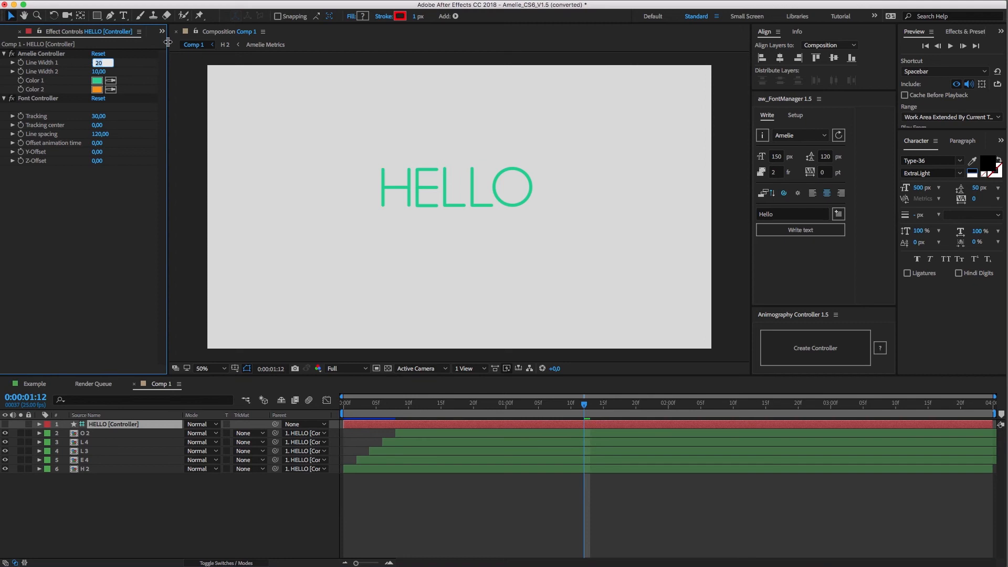
type("40")
key("Return")
Change the controller's Color 1 from green to blue.
left_click(98, 80)
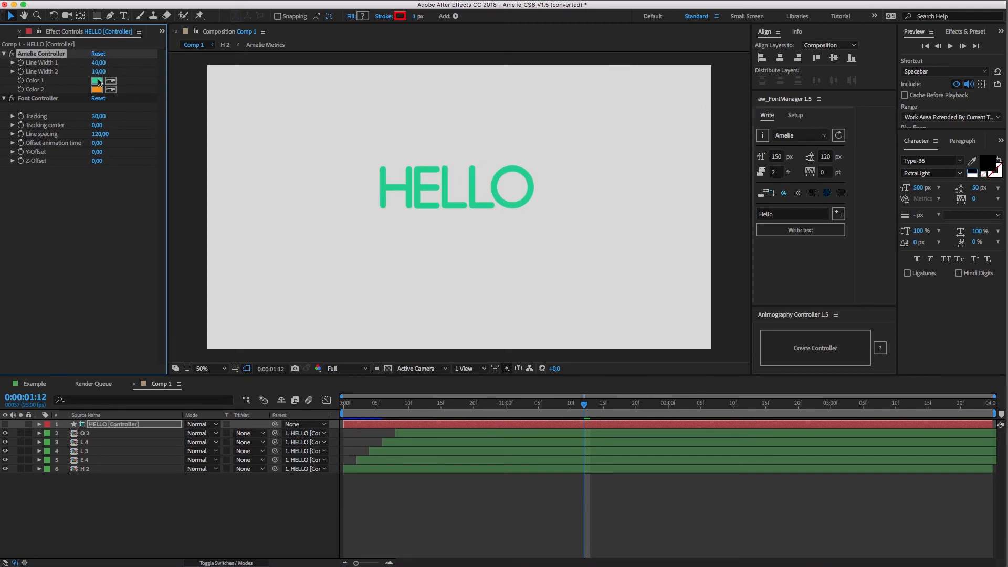
left_click(427, 323)
left_click(411, 295)
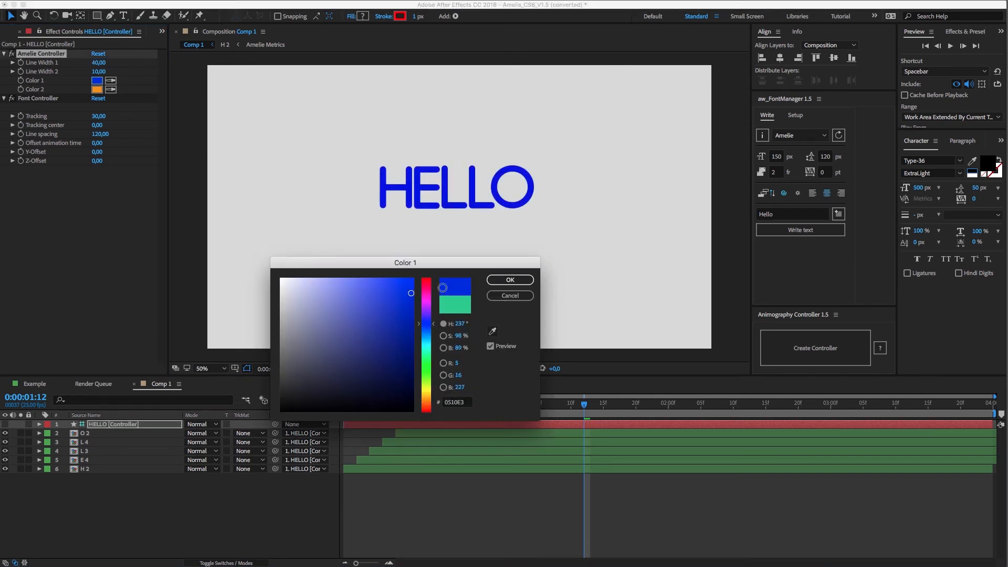
left_click(510, 280)
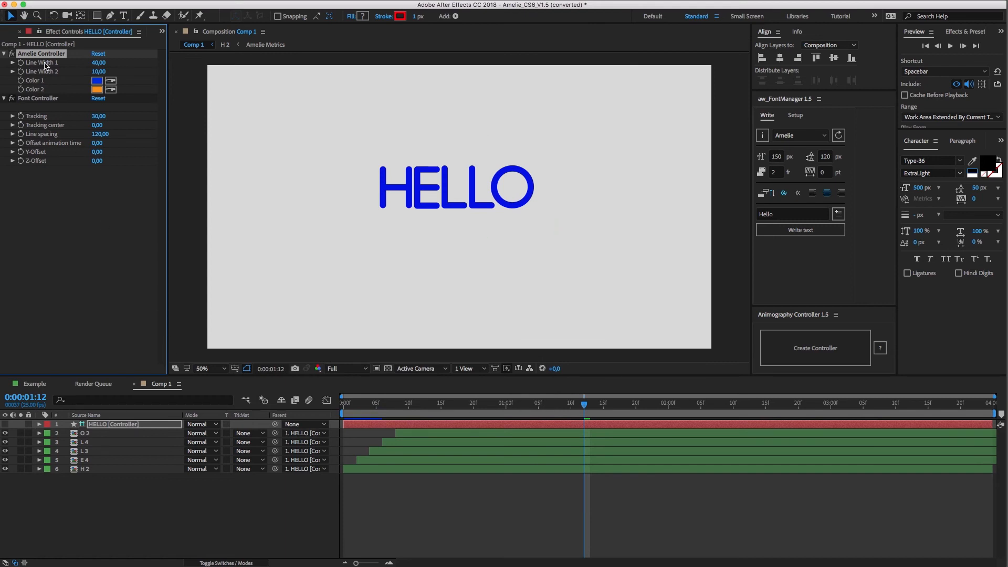
Make the E layer use its own settings with Line Width 1 of 40.
left_click(108, 490)
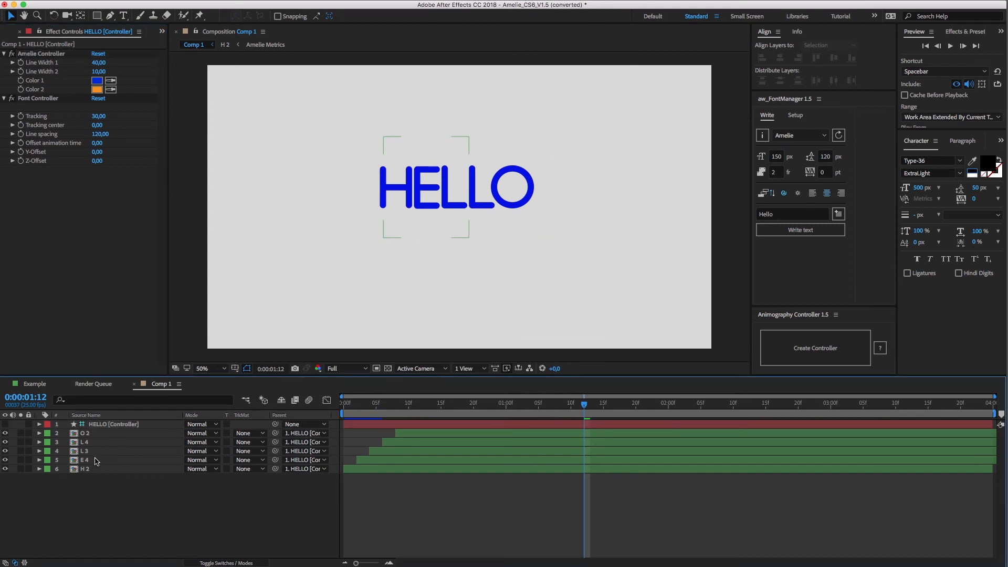
left_click(98, 460)
left_click(95, 107)
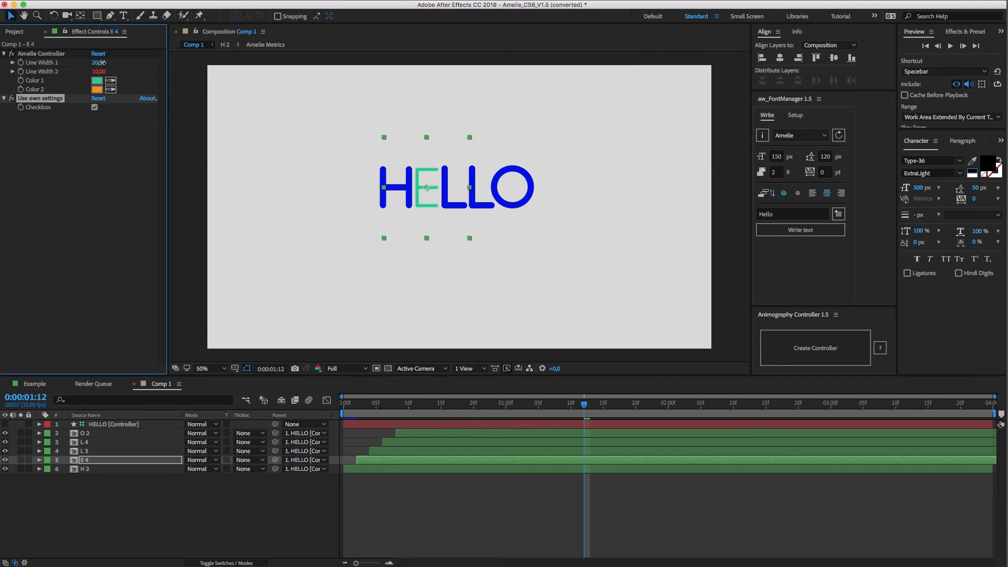
left_click(100, 62)
type("40")
key("Return")
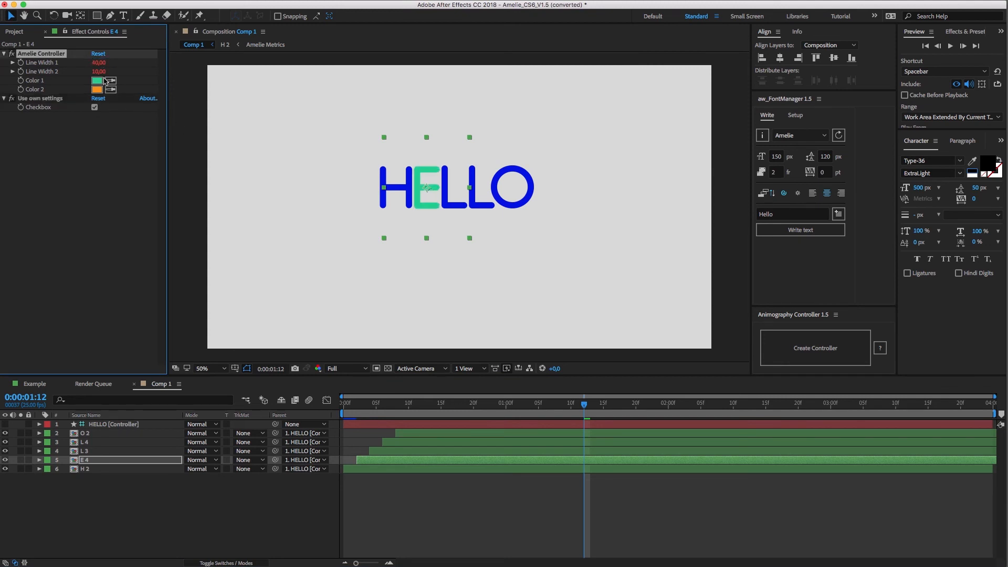
Give the second L its own settings with Line Width 40, then replay the animation from the start.
left_click(85, 443)
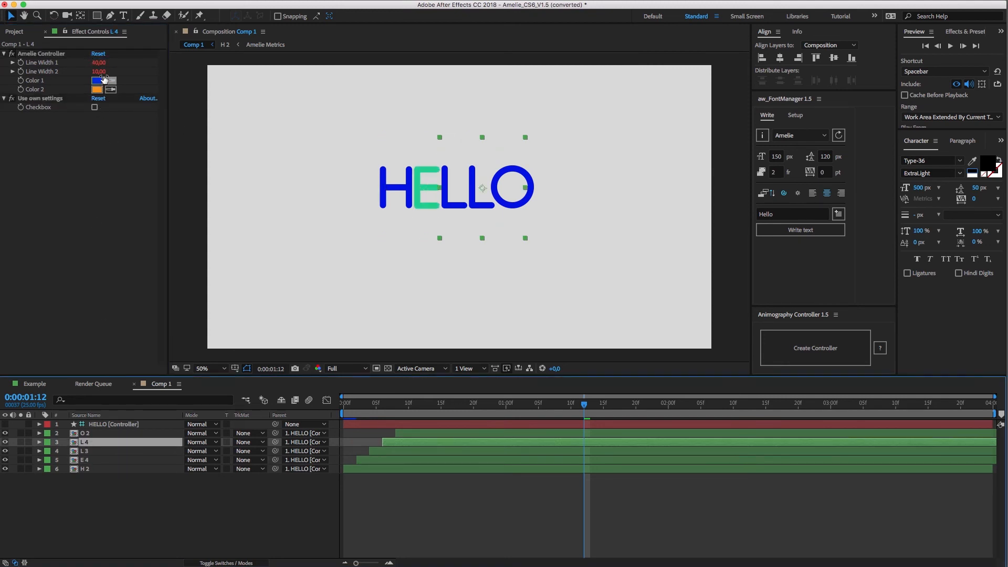
left_click(99, 62)
type("40")
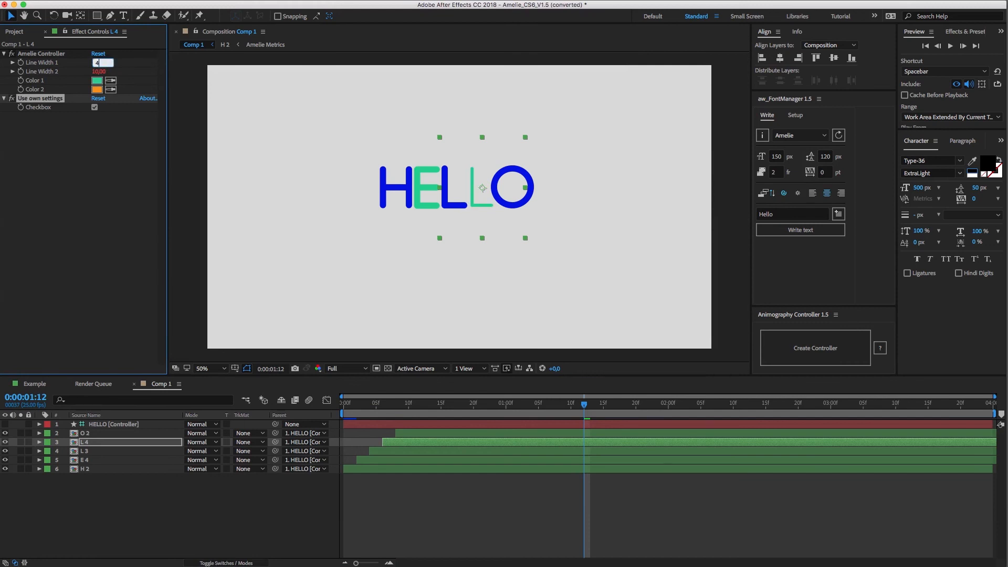
type("0,00")
key("Return")
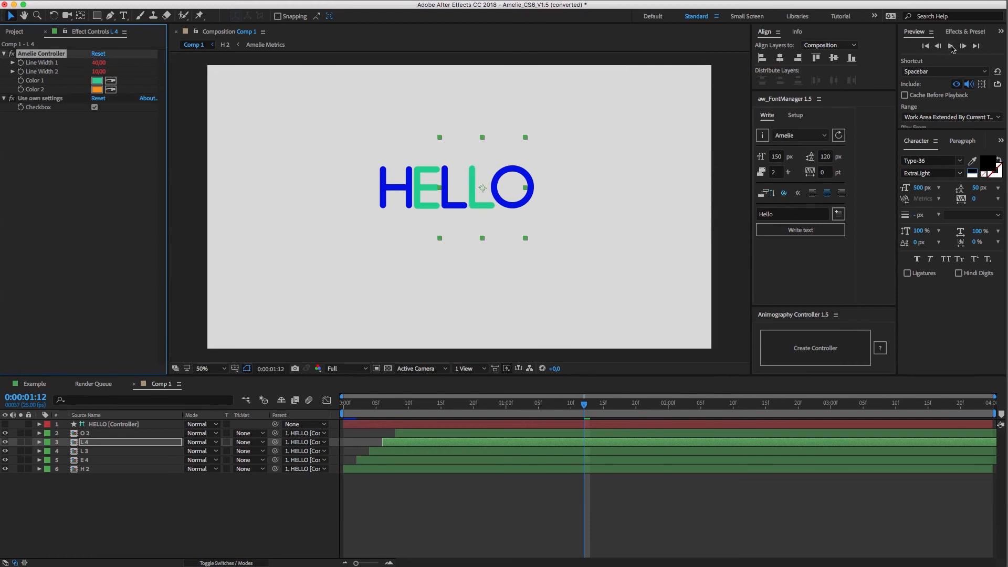
left_click(950, 46)
left_click(951, 46)
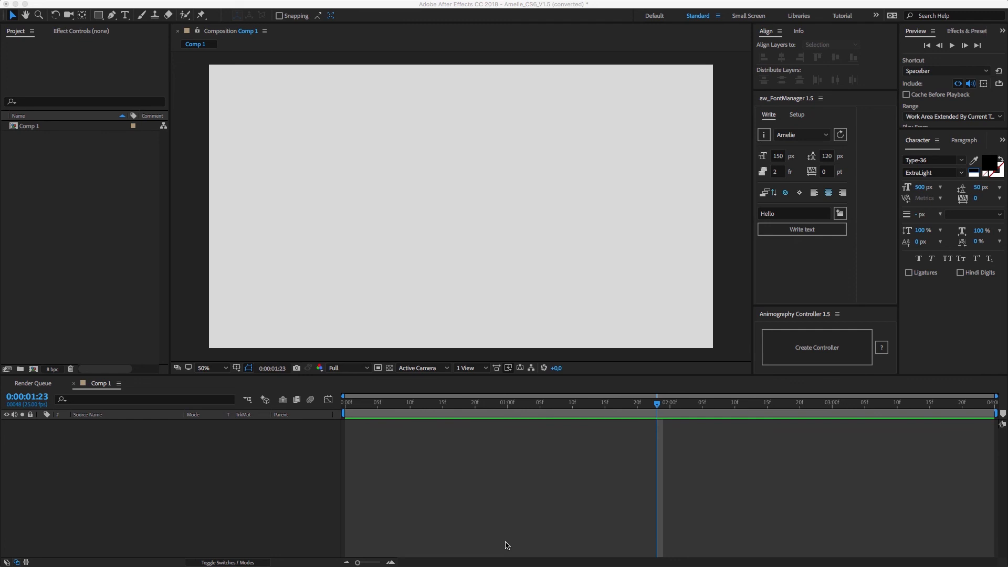
Choose the Amelie [JSX] font in the aw_FontManager font list.
left_click(825, 138)
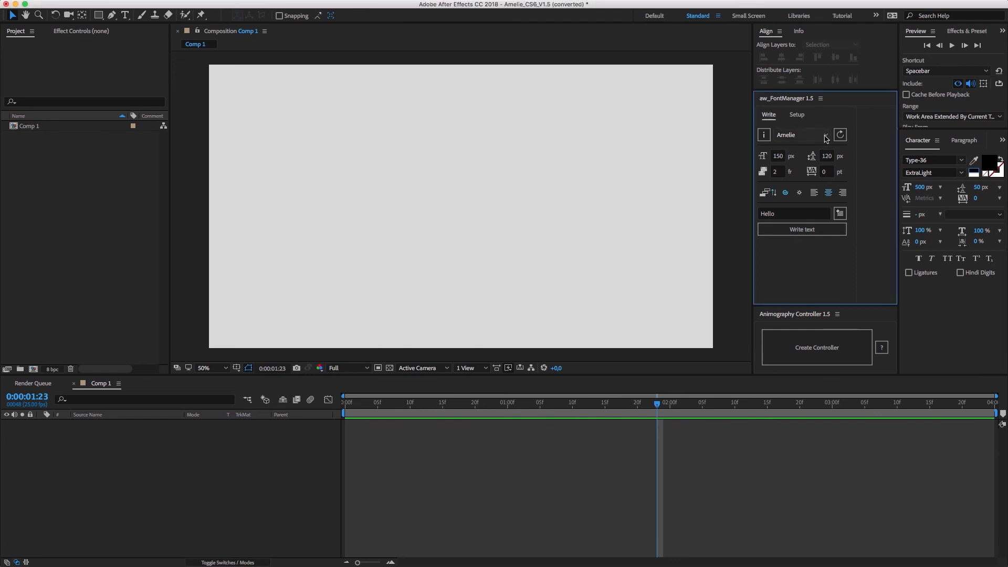
left_click(825, 137)
left_click(787, 150)
Write the HELLO text with the Amelie [JSX] font, preview its drawing and jump to the 1:00 mark.
left_click(802, 229)
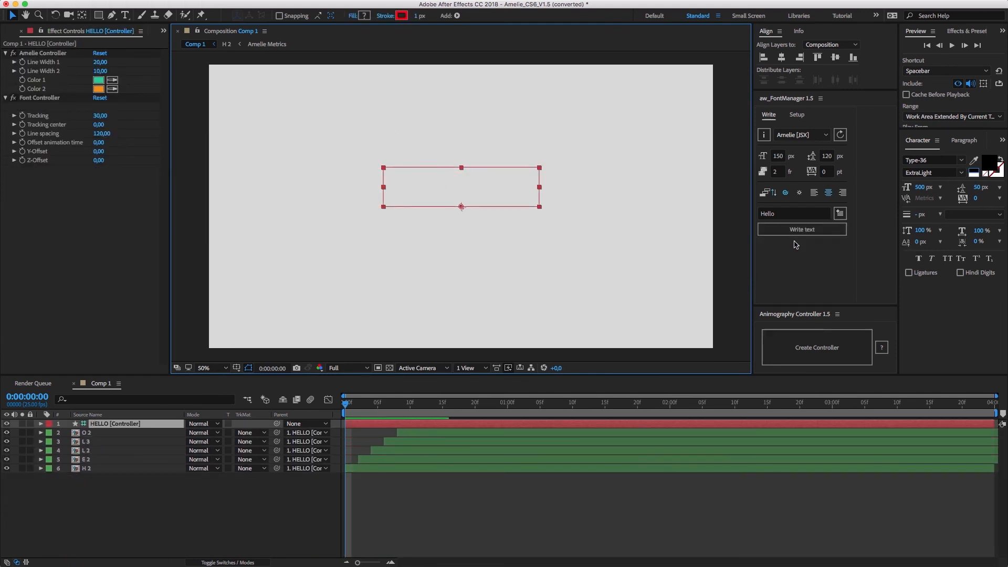
left_click(126, 495)
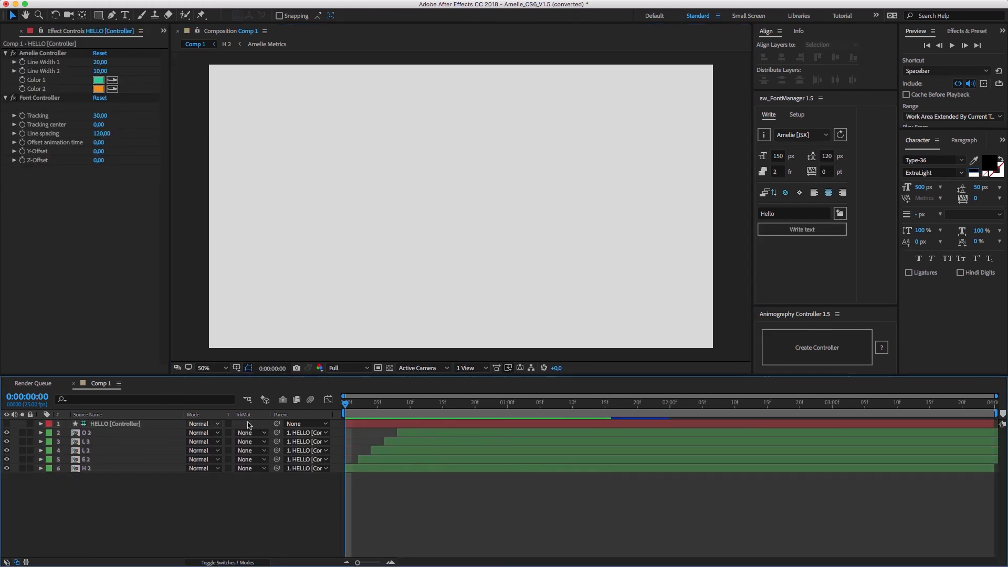
key("space")
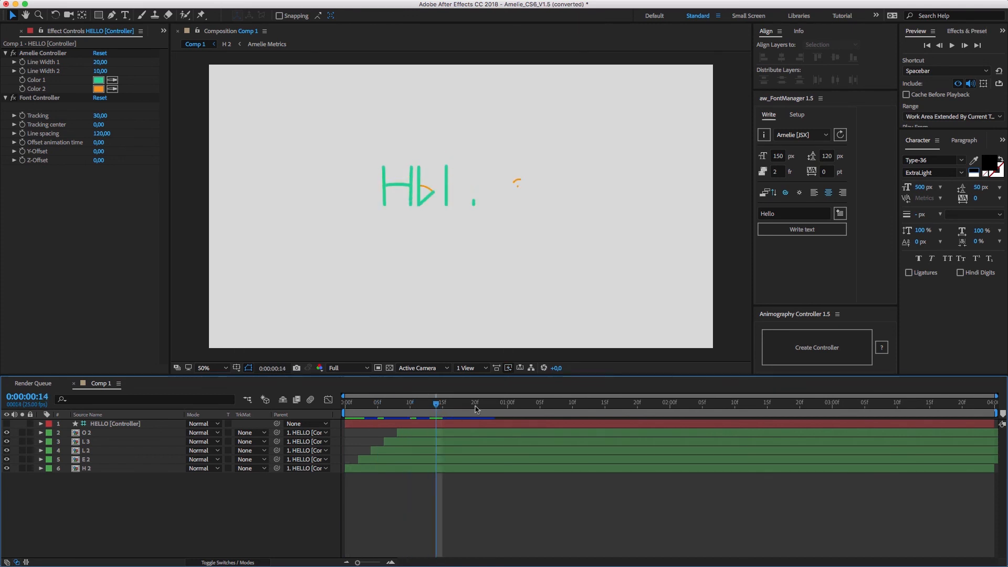
left_click(508, 404)
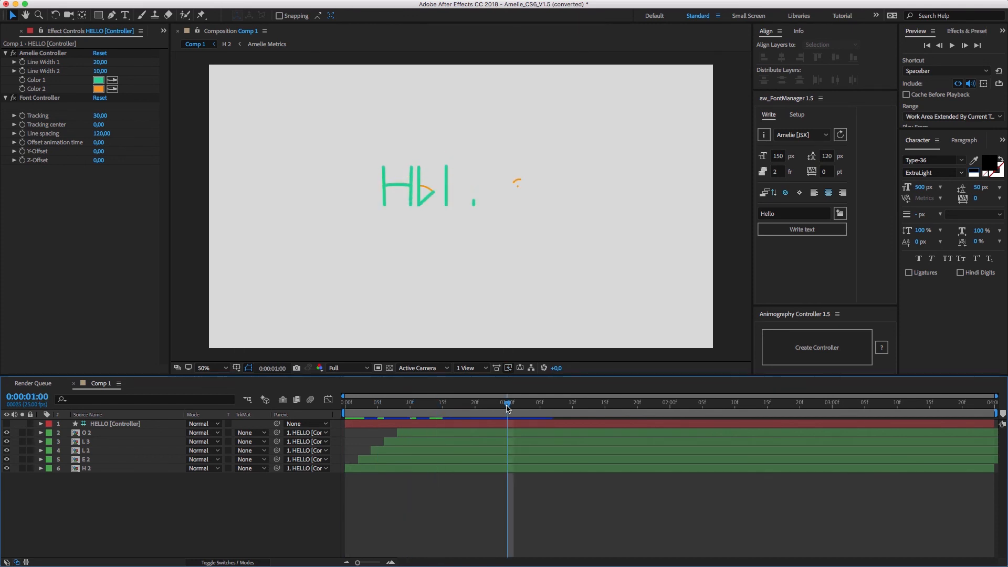